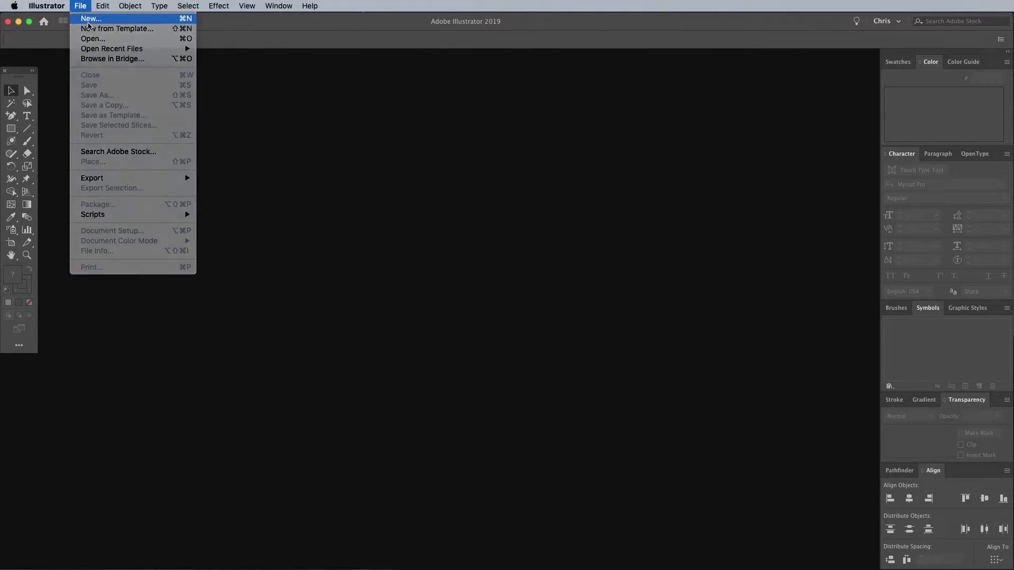
- Create a new A4 landscape document and turn on smart guides for corner snapping
{"action": "left_click", "coordinate": [88, 21]}
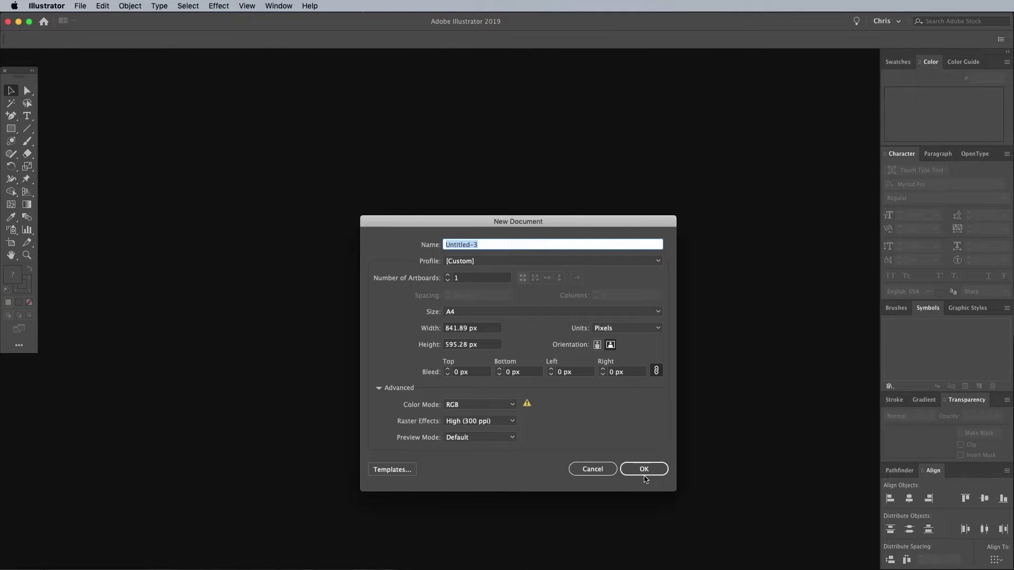
{"action": "left_click", "coordinate": [643, 469]}
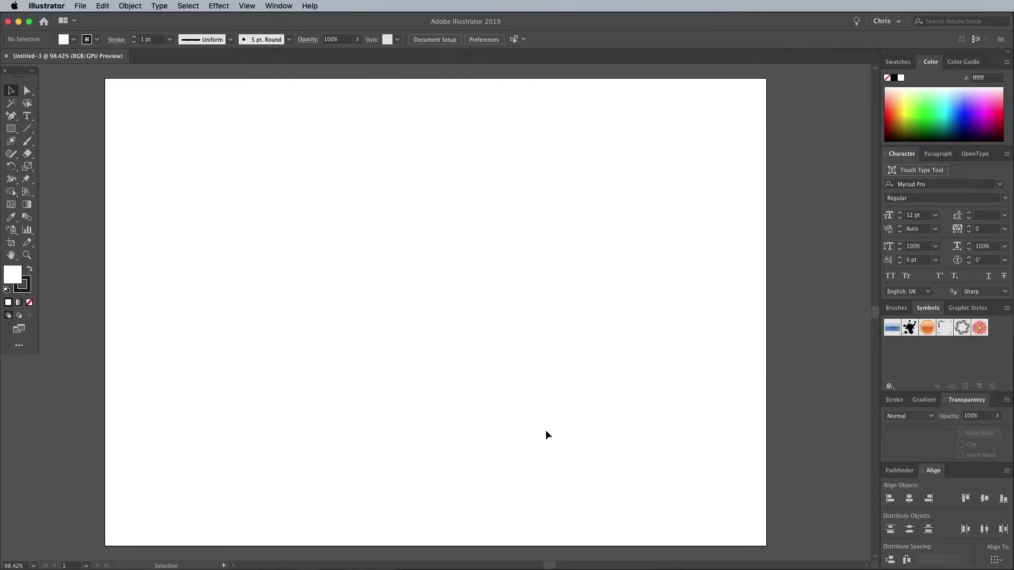
{"action": "left_click", "coordinate": [12, 129]}
{"action": "left_click", "coordinate": [247, 7]}
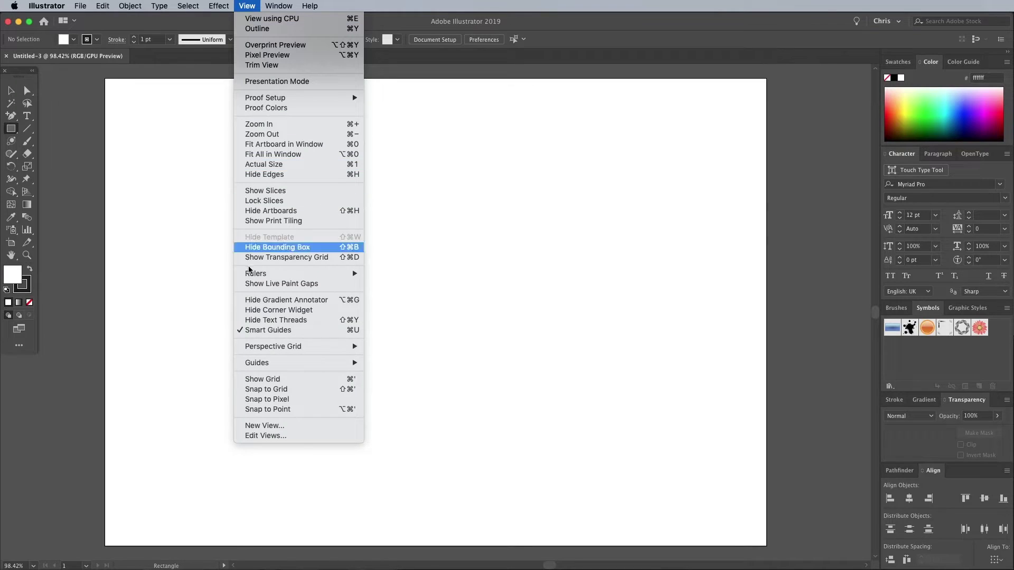
{"action": "left_click", "coordinate": [277, 331]}
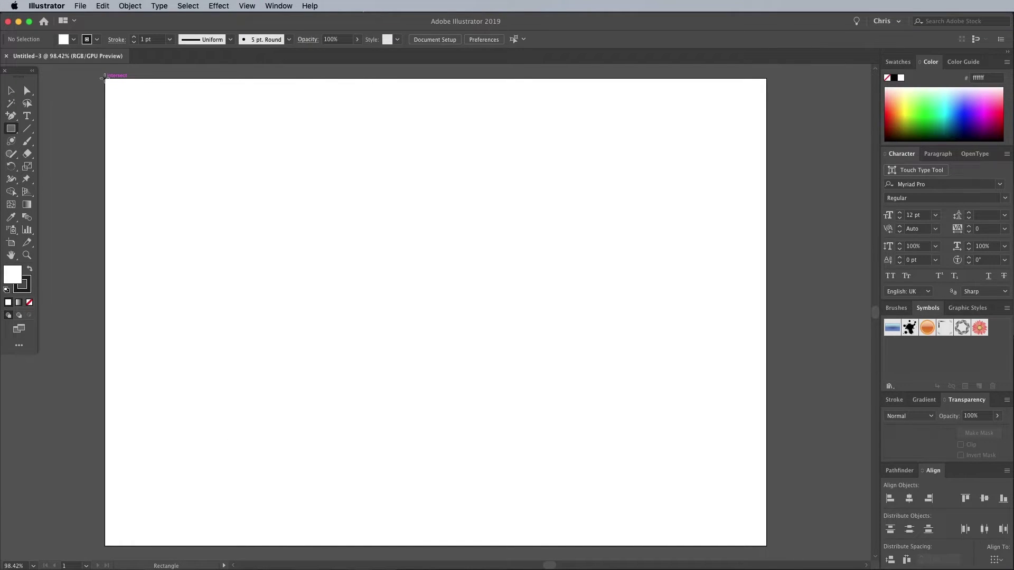
- Draw an artboard-sized rectangle with no stroke and a dark navy #2a2651 fill
{"action": "left_click_drag", "start_coordinate": [103, 77], "coordinate": [764, 544]}
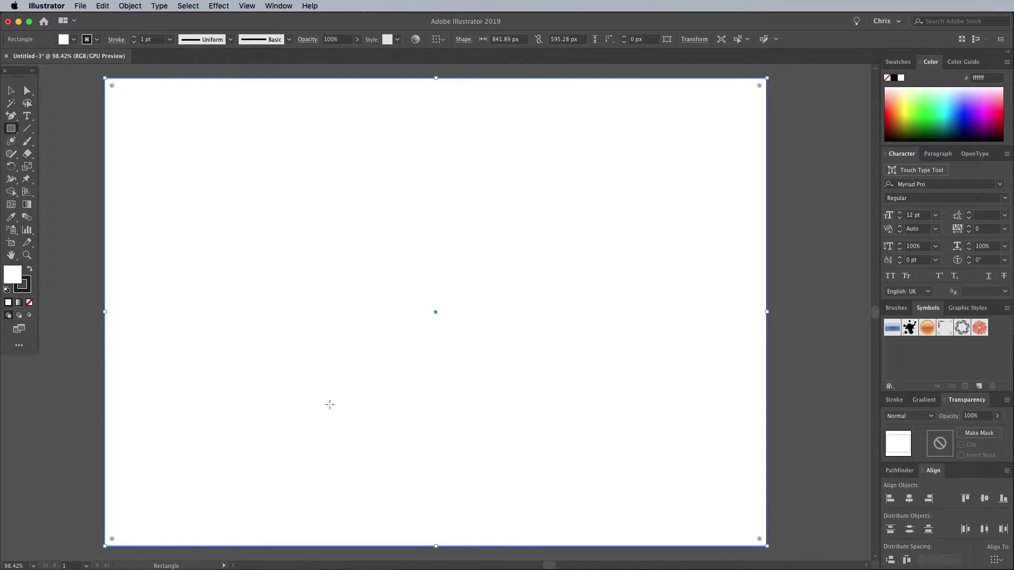
{"action": "left_click", "coordinate": [25, 288]}
{"action": "left_click", "coordinate": [30, 303]}
{"action": "double_click", "coordinate": [12, 275]}
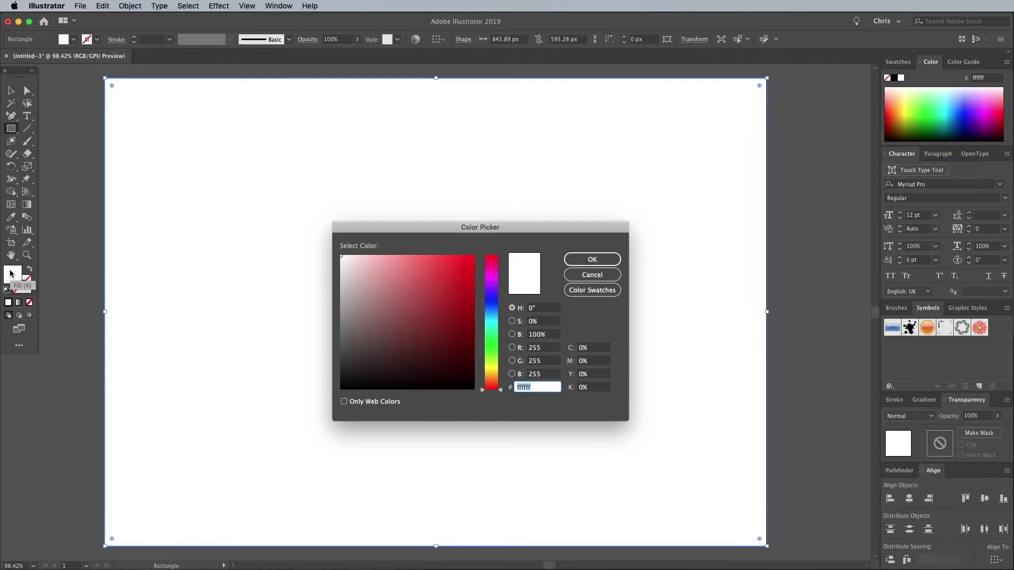
{"action": "left_click_drag", "start_coordinate": [491, 308], "coordinate": [492, 297]}
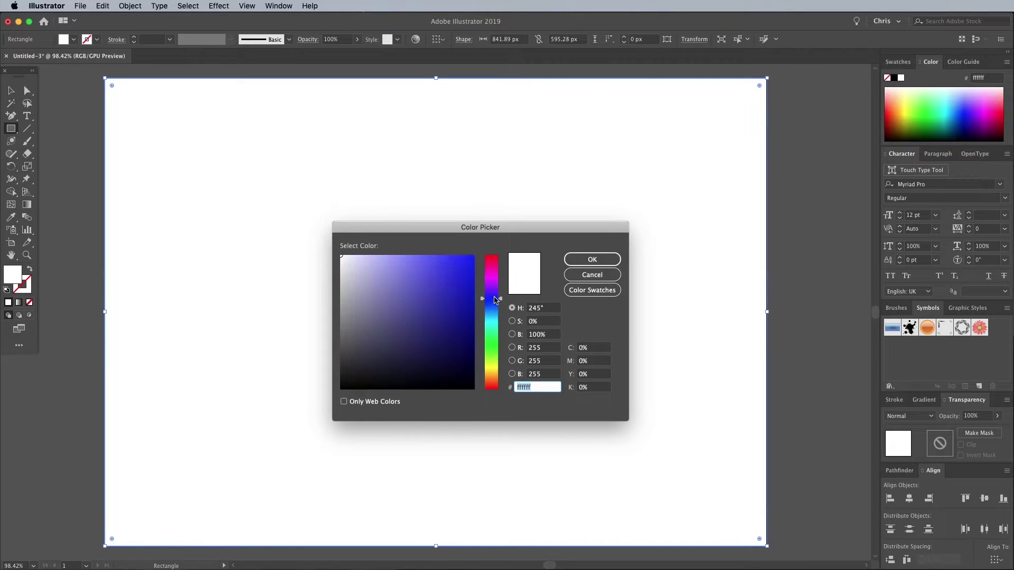
{"action": "mouse_move", "coordinate": [428, 345]}
{"action": "left_mouse_down"}
{"action": "mouse_move", "coordinate": [408, 354]}
{"action": "mouse_move", "coordinate": [413, 345]}
{"action": "left_mouse_up"}
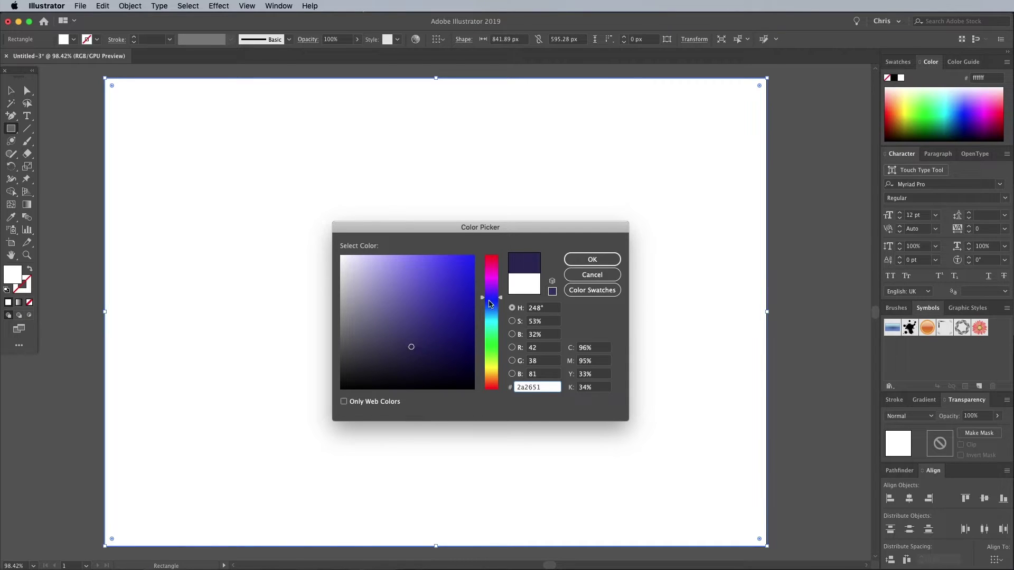
{"action": "left_click", "coordinate": [591, 258]}
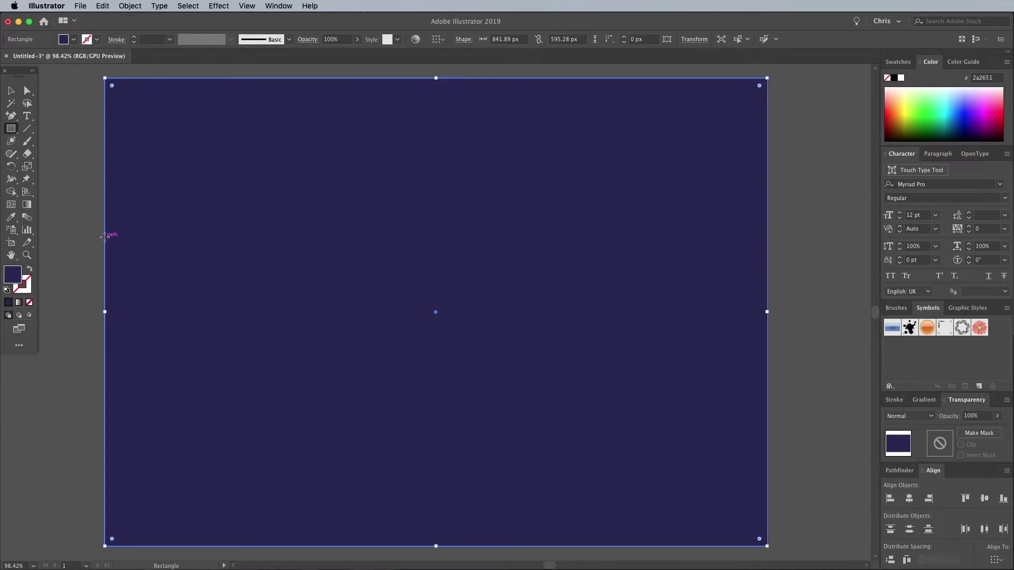
- Draw a horizontal band across the middle and fill it pale cream #fffcd7
{"action": "left_click_drag", "start_coordinate": [104, 237], "coordinate": [766, 411]}
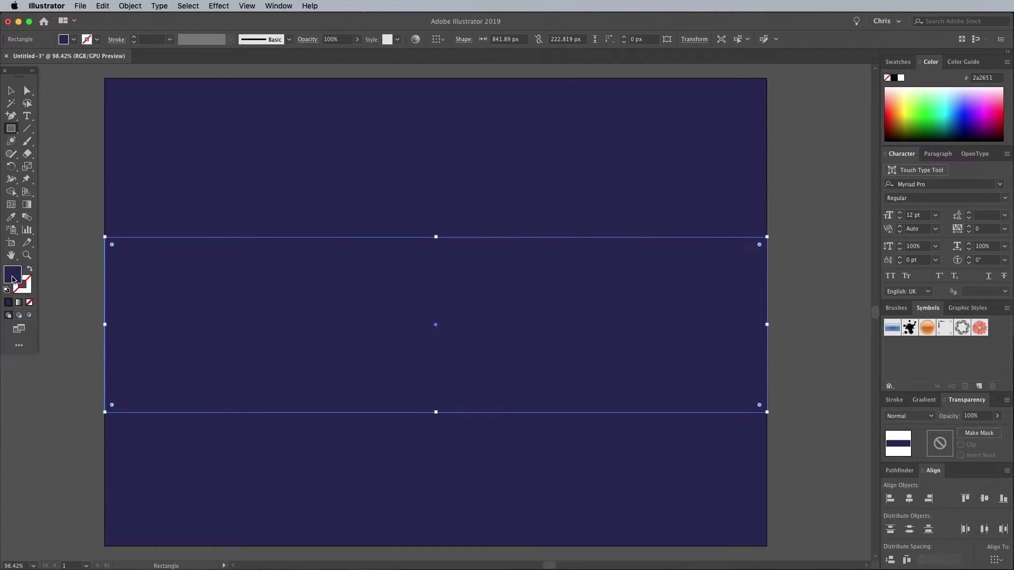
{"action": "double_click", "coordinate": [12, 279]}
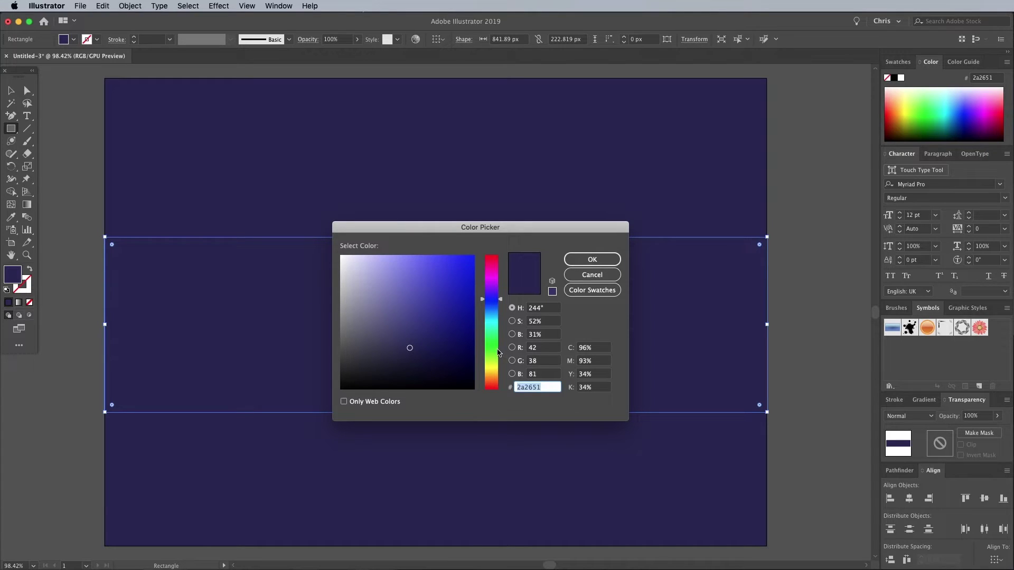
{"action": "left_click_drag", "start_coordinate": [498, 351], "coordinate": [497, 370]}
{"action": "left_click", "coordinate": [362, 309]}
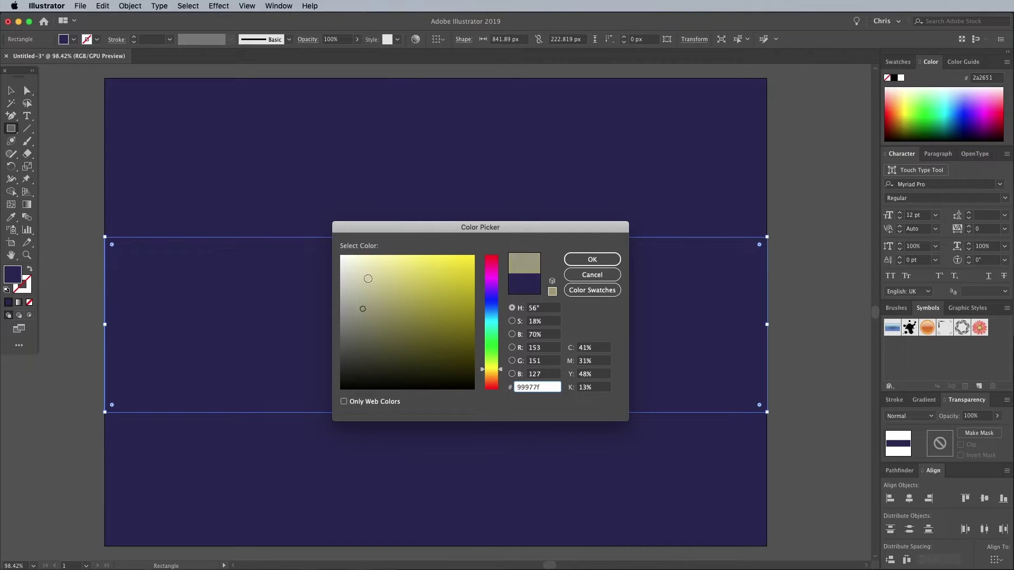
{"action": "left_click_drag", "start_coordinate": [368, 278], "coordinate": [364, 251]}
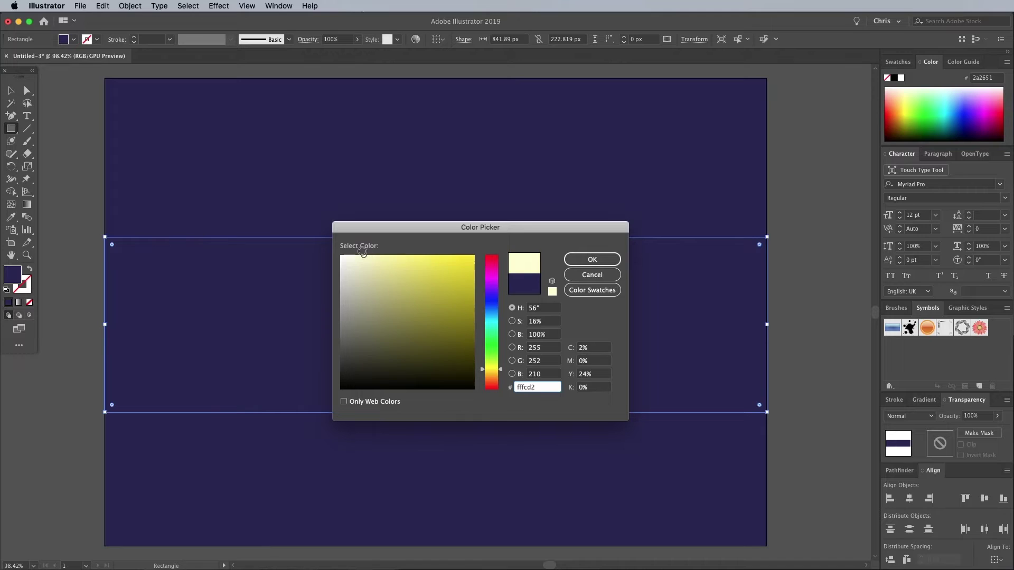
{"action": "left_click", "coordinate": [604, 260]}
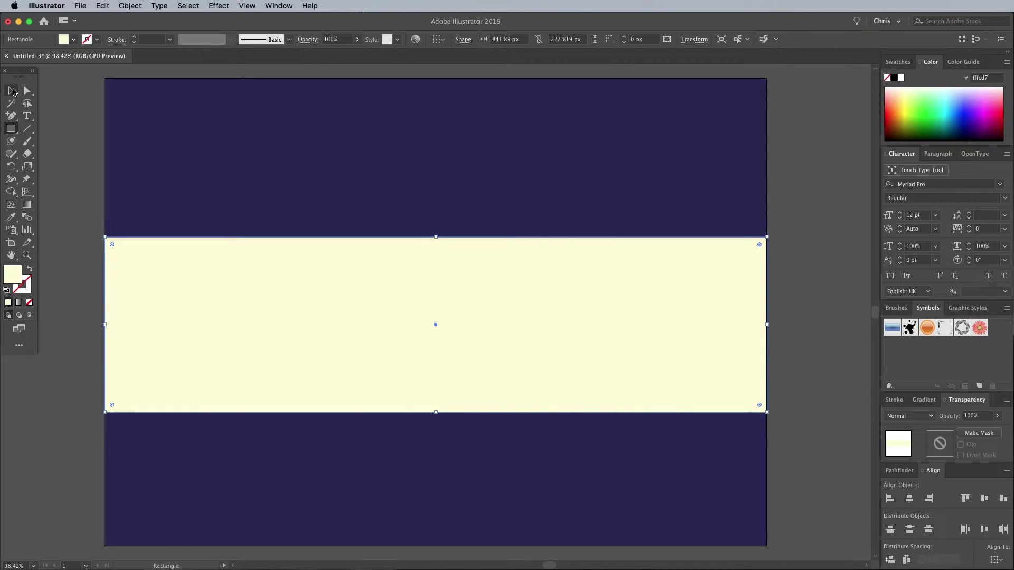
- Centre the cream band vertically on the navy background, then select the band alone
{"action": "left_click", "coordinate": [12, 91]}
{"action": "left_click", "coordinate": [159, 127], "text": "shift"}
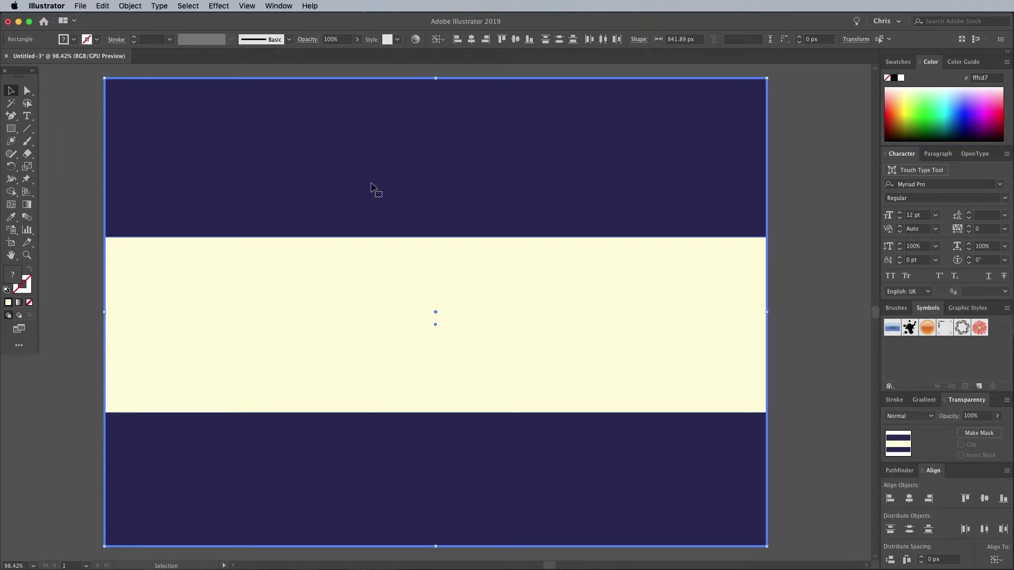
{"action": "left_click", "coordinate": [984, 498]}
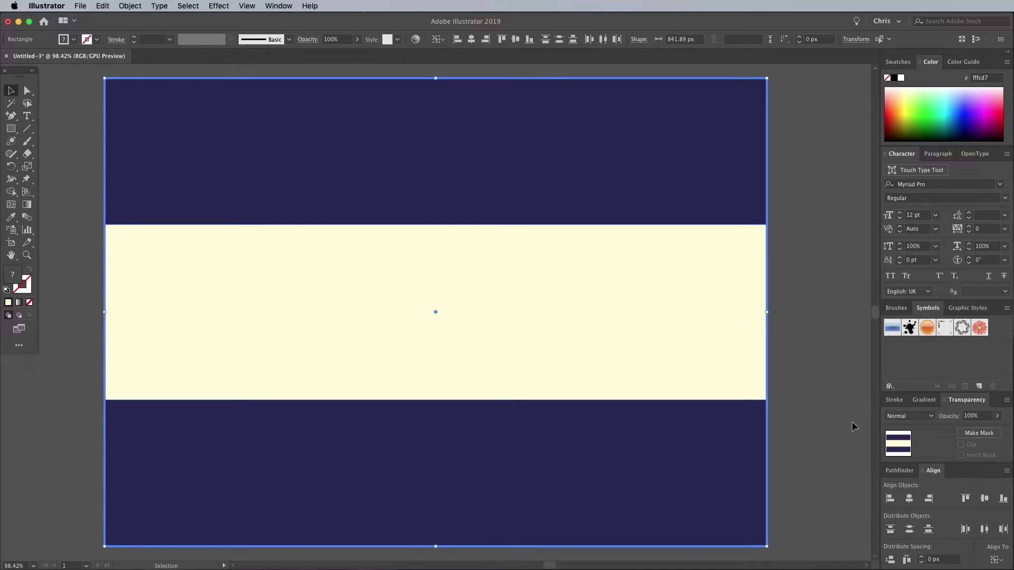
{"action": "left_click", "coordinate": [806, 397]}
{"action": "left_click", "coordinate": [695, 340]}
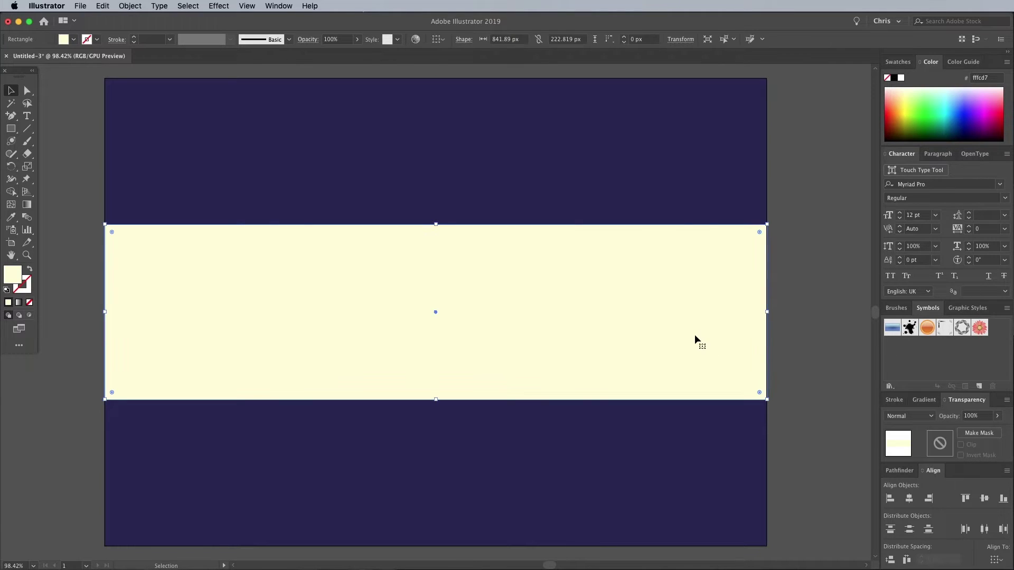
- Shear the cream band along the vertical axis by -5°
{"action": "left_click", "coordinate": [137, 7]}
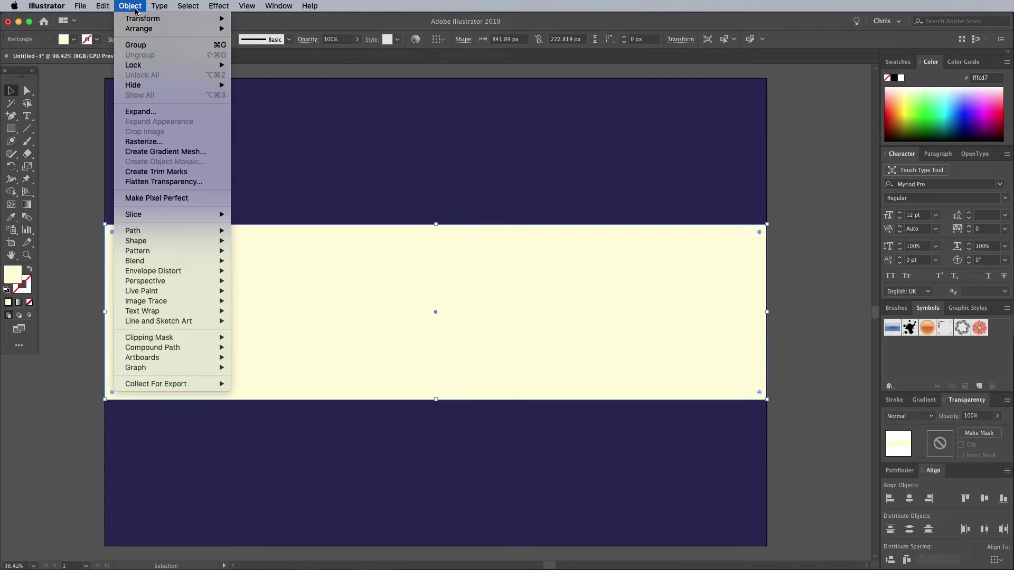
{"action": "mouse_move", "coordinate": [143, 19]}
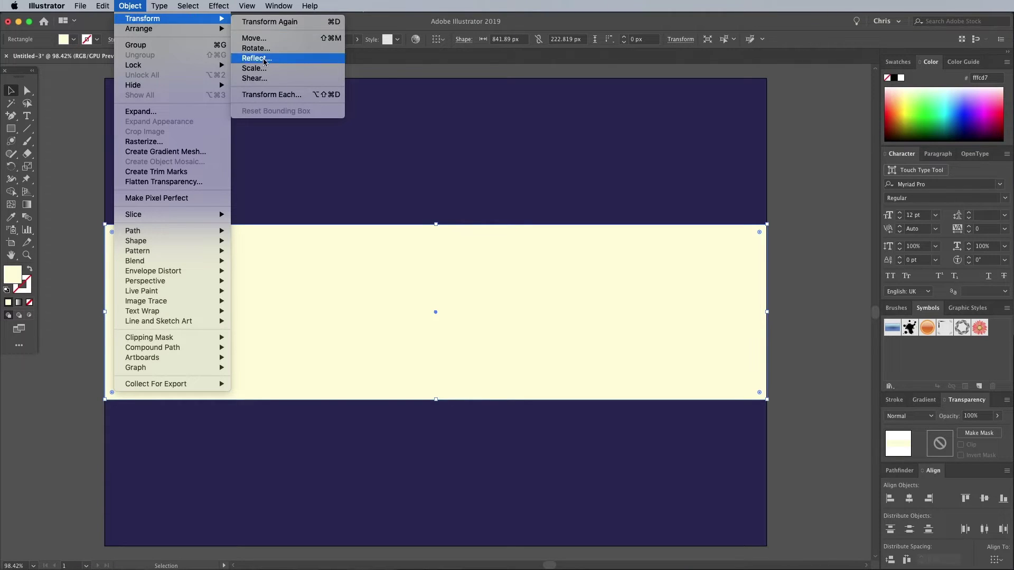
{"action": "left_click", "coordinate": [268, 80]}
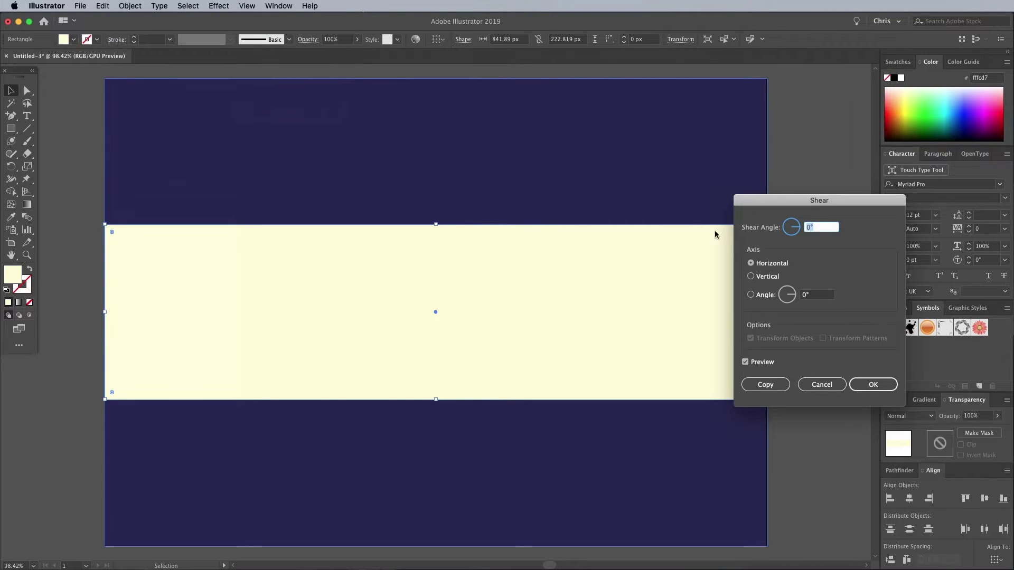
{"action": "left_click", "coordinate": [768, 276]}
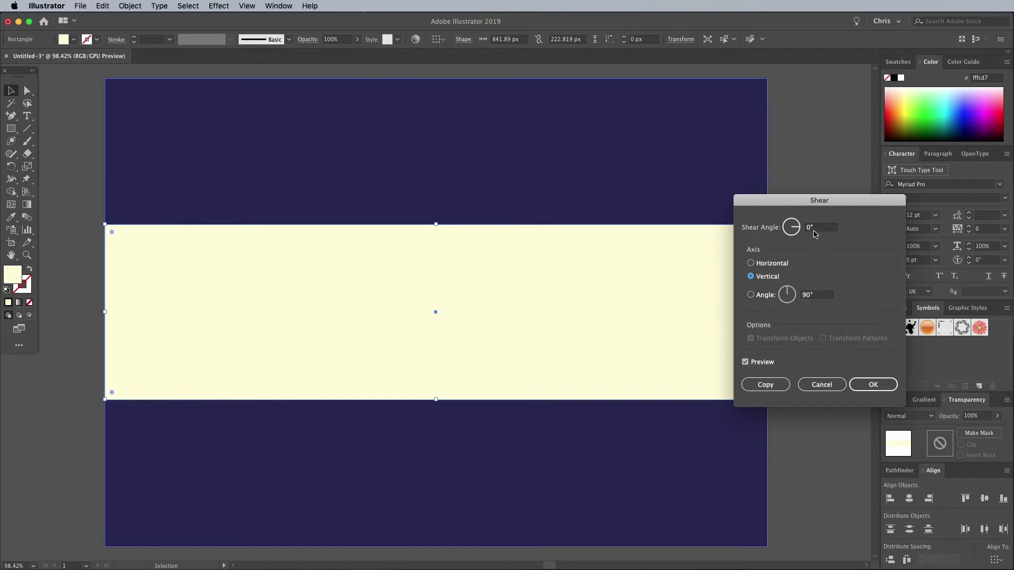
{"action": "left_click", "coordinate": [818, 228]}
{"action": "key", "text": "Down"}
{"action": "key", "text": "Down"}
{"action": "key", "text": "Up"}
{"action": "key", "text": "Up"}
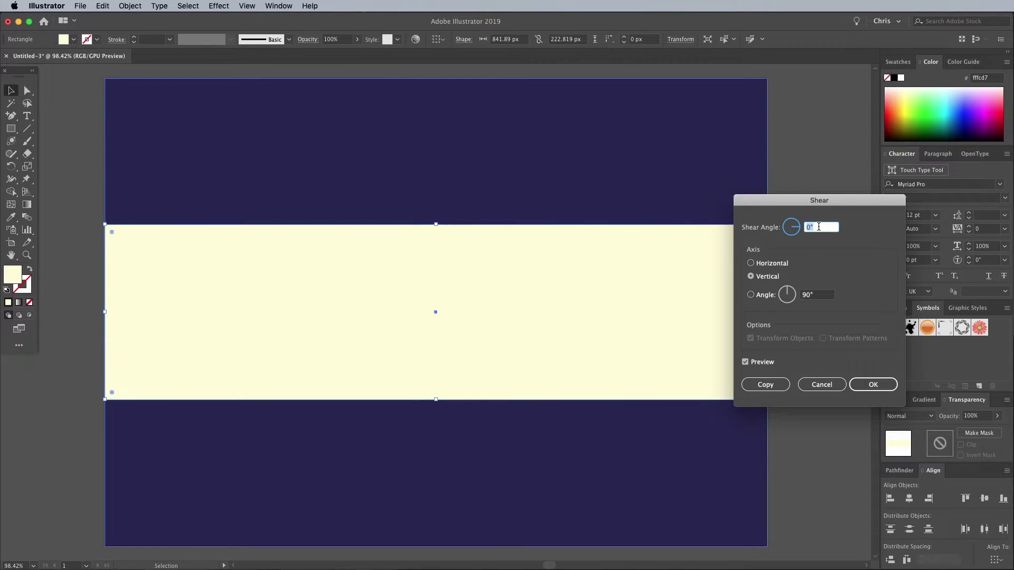
{"action": "key", "text": "Down"}
{"action": "key", "text": "Down"}
{"action": "key", "text": "Down"}
{"action": "key", "text": "Down"}
{"action": "key", "text": "Down"}
{"action": "key", "text": "Down"}
{"action": "key", "text": "Up"}
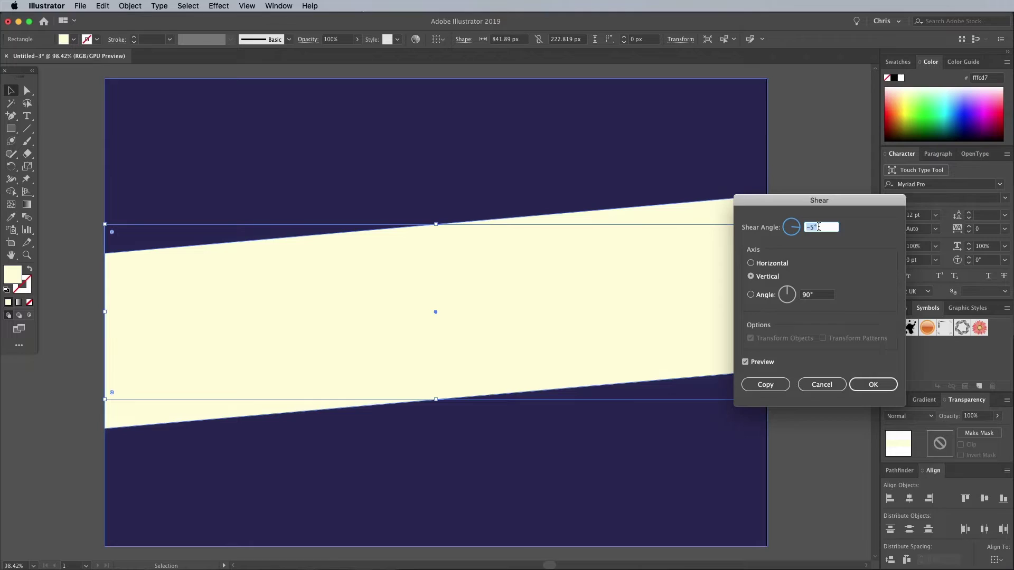
{"action": "key", "text": "Return"}
{"action": "left_click", "coordinate": [826, 280]}
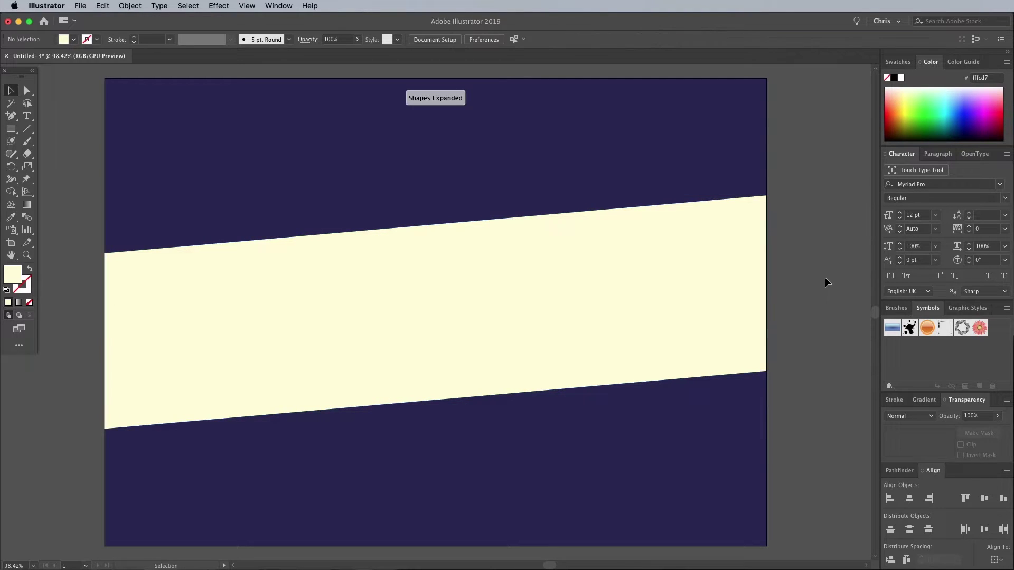
- Draw a rectangle across the bottom of the artboard filled dark green
{"action": "left_click", "coordinate": [12, 129]}
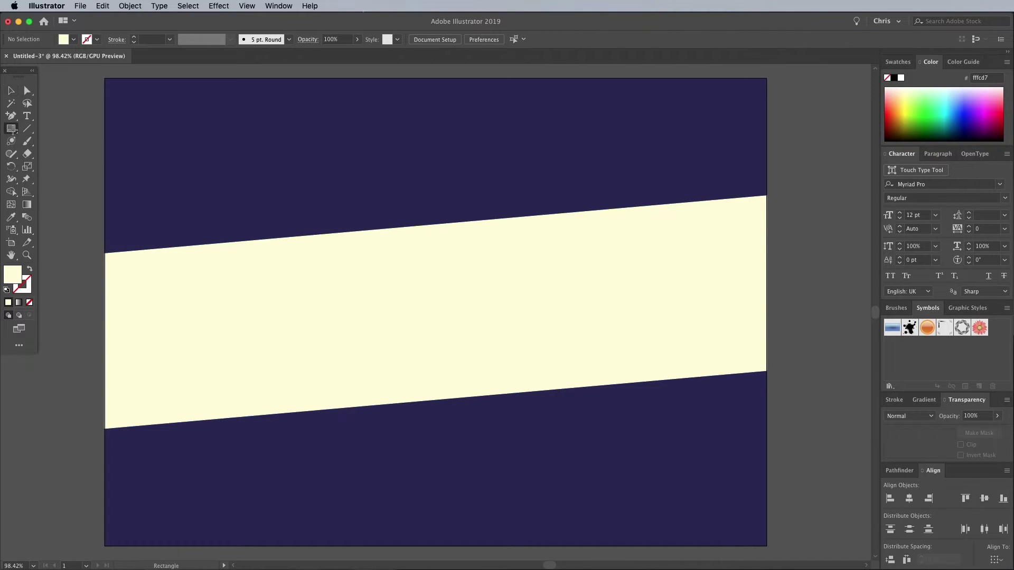
{"action": "left_click_drag", "start_coordinate": [767, 547], "coordinate": [106, 361]}
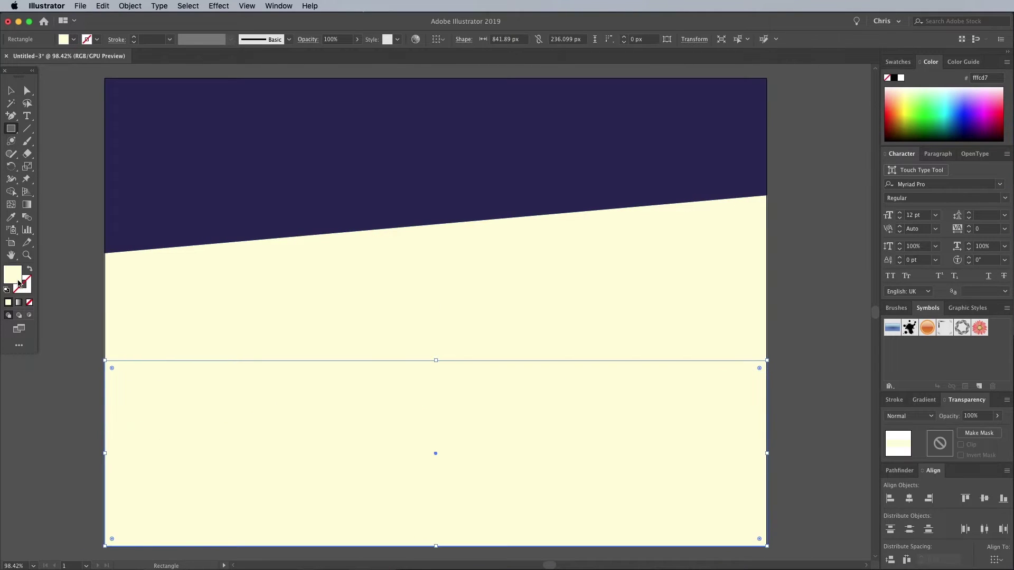
{"action": "double_click", "coordinate": [14, 278]}
{"action": "left_click", "coordinate": [491, 342]}
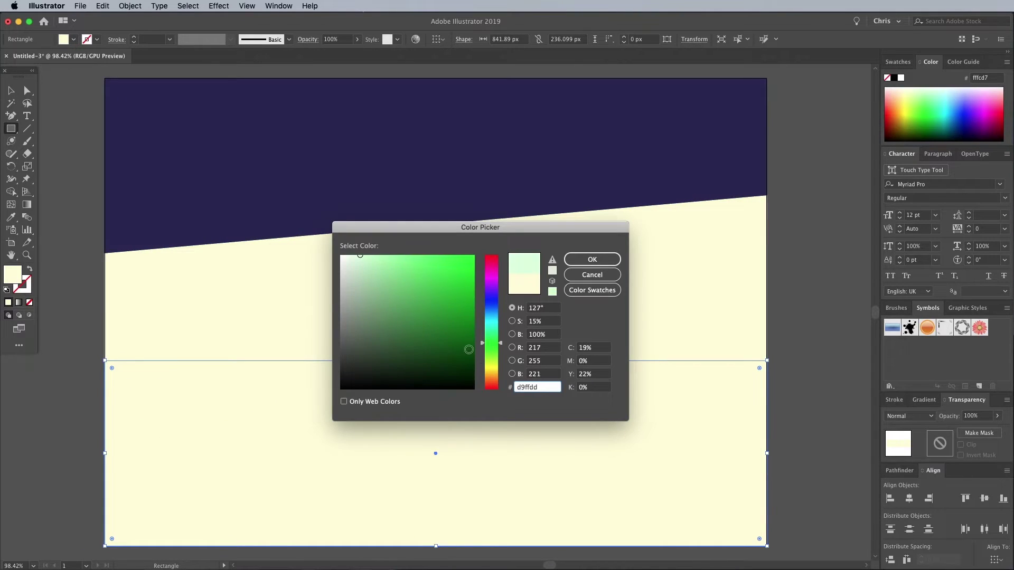
{"action": "left_click_drag", "start_coordinate": [469, 349], "coordinate": [409, 352]}
{"action": "left_click", "coordinate": [584, 260]}
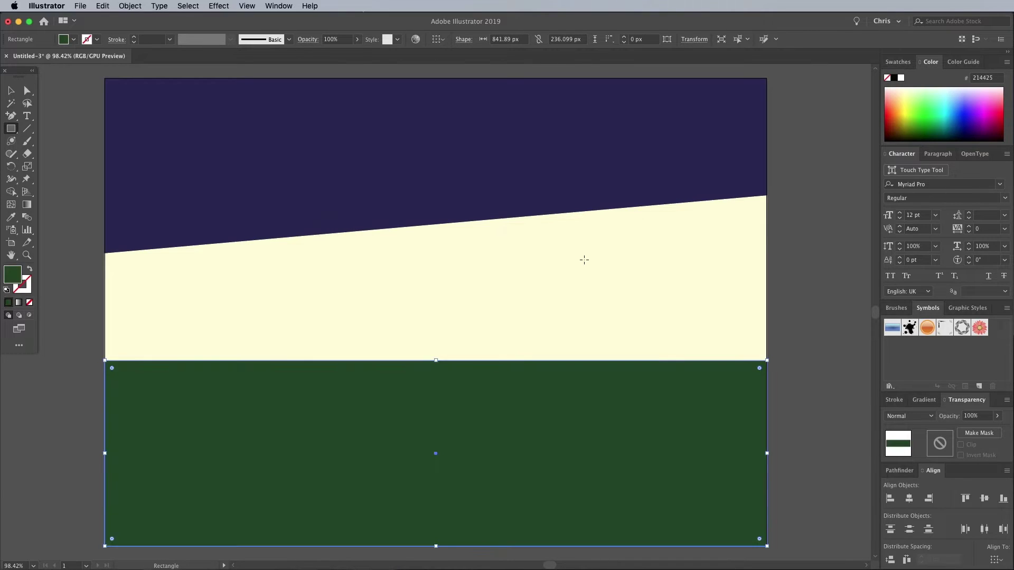
- Send the green rectangle behind the cream band and deselect it
{"action": "right_click", "coordinate": [512, 386]}
{"action": "mouse_move", "coordinate": [547, 548]}
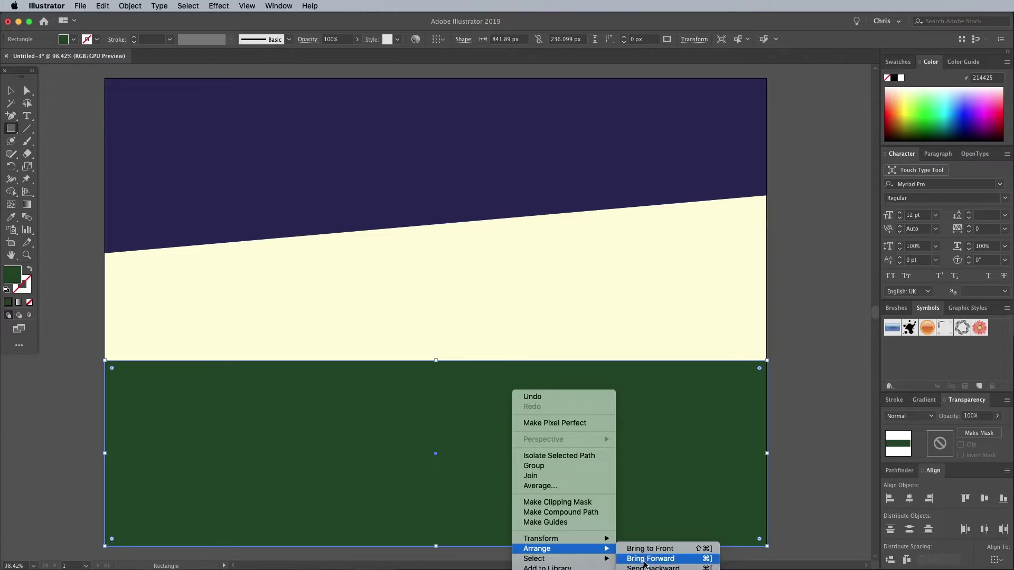
{"action": "left_click", "coordinate": [646, 565]}
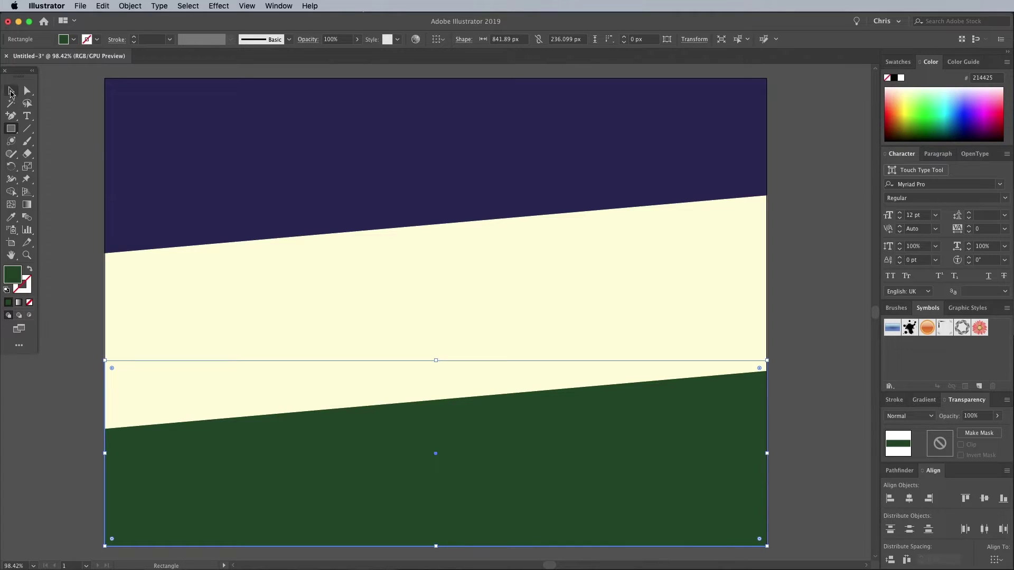
{"action": "key", "text": "v"}
{"action": "left_click", "coordinate": [65, 169]}
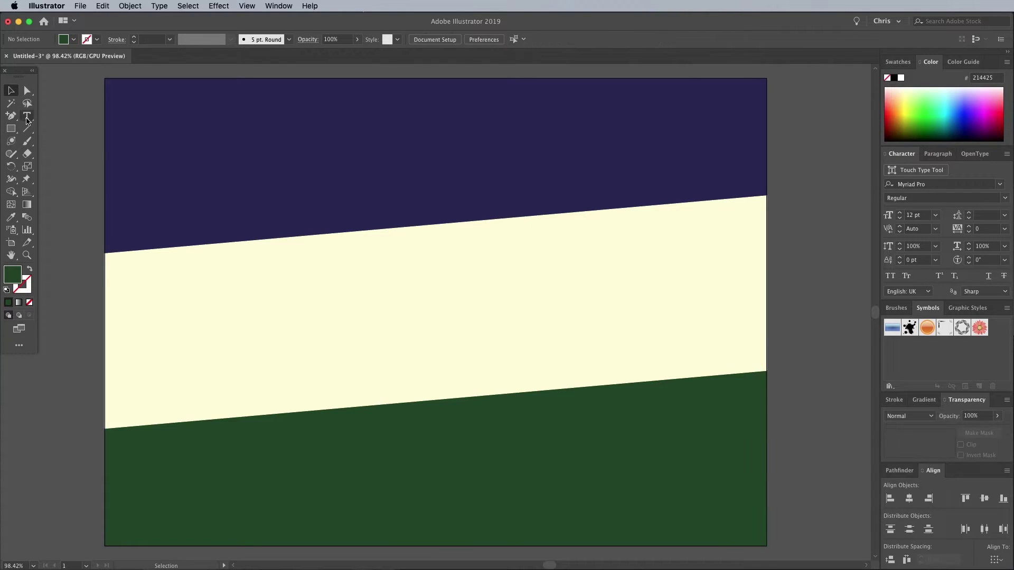
- Type 'McQueen' as a new text line in the cream band
{"action": "left_click", "coordinate": [26, 117]}
{"action": "left_click", "coordinate": [334, 307]}
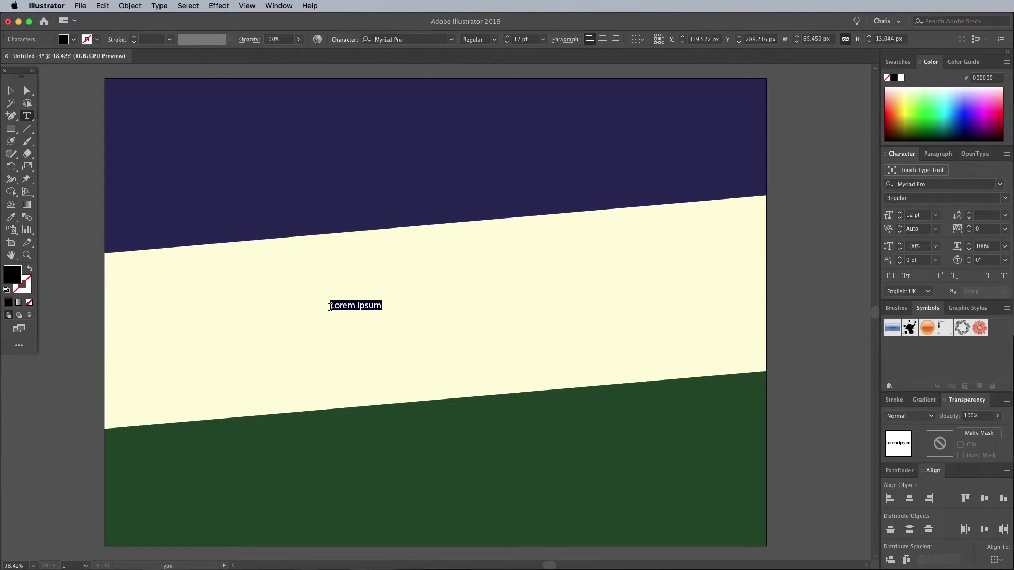
{"action": "key", "text": "BackSpace"}
{"action": "type", "text": "Queen"}
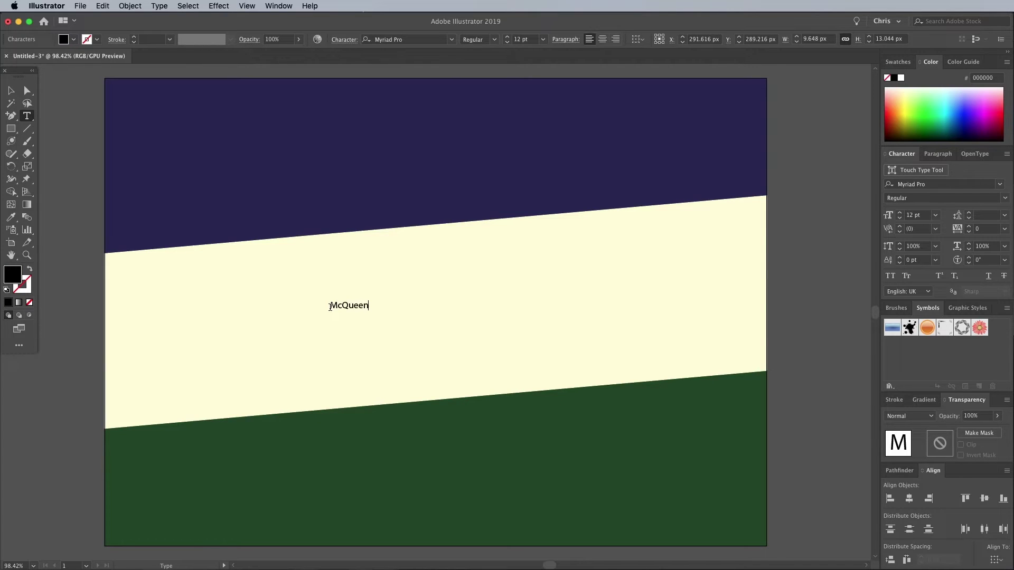
{"action": "key", "text": "Escape"}
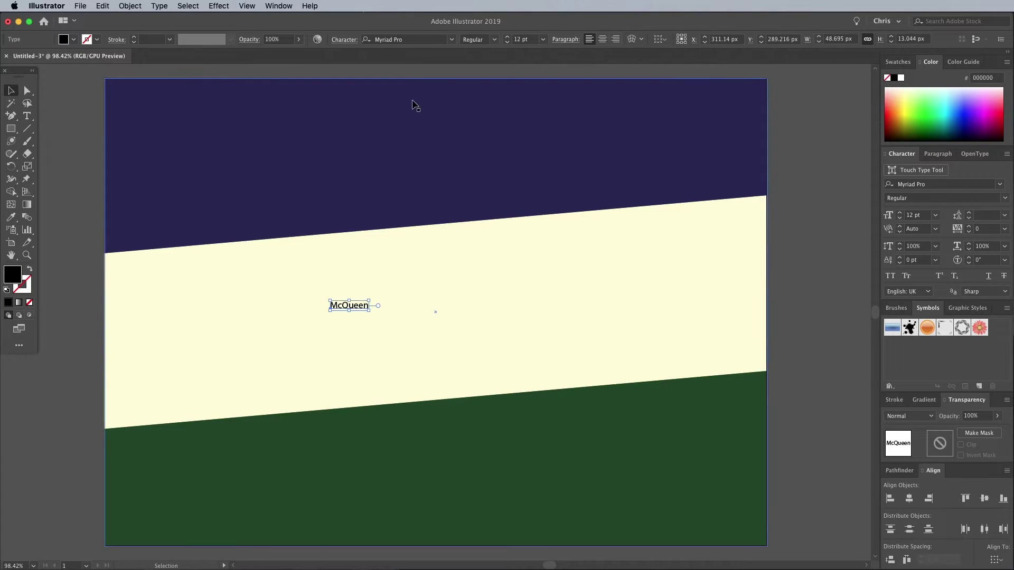
- Set McQueen in CornerStoreJF and enlarge it across the band
{"action": "left_click", "coordinate": [400, 39]}
{"action": "type", "text": "cor"}
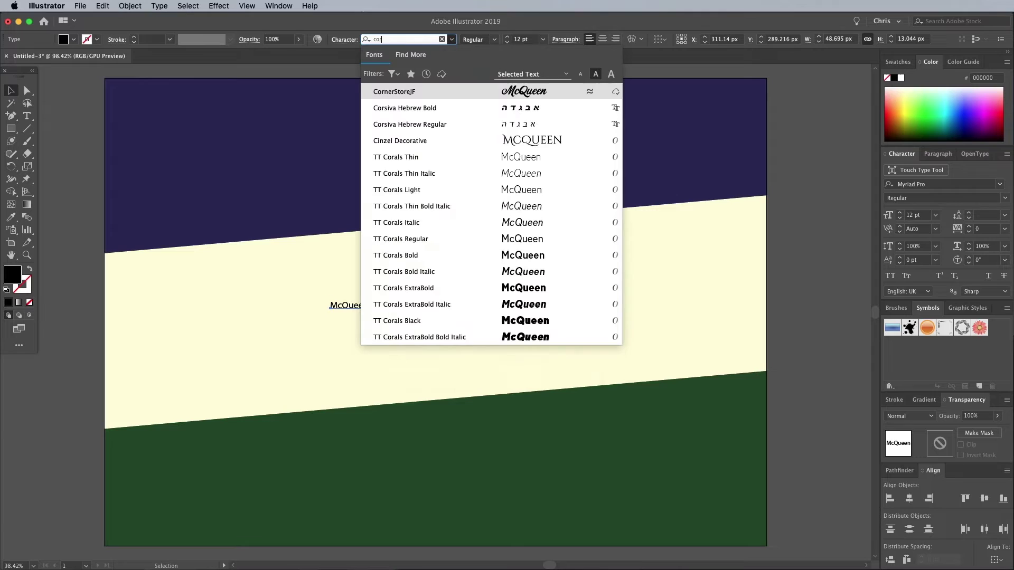
{"action": "key", "text": "Return"}
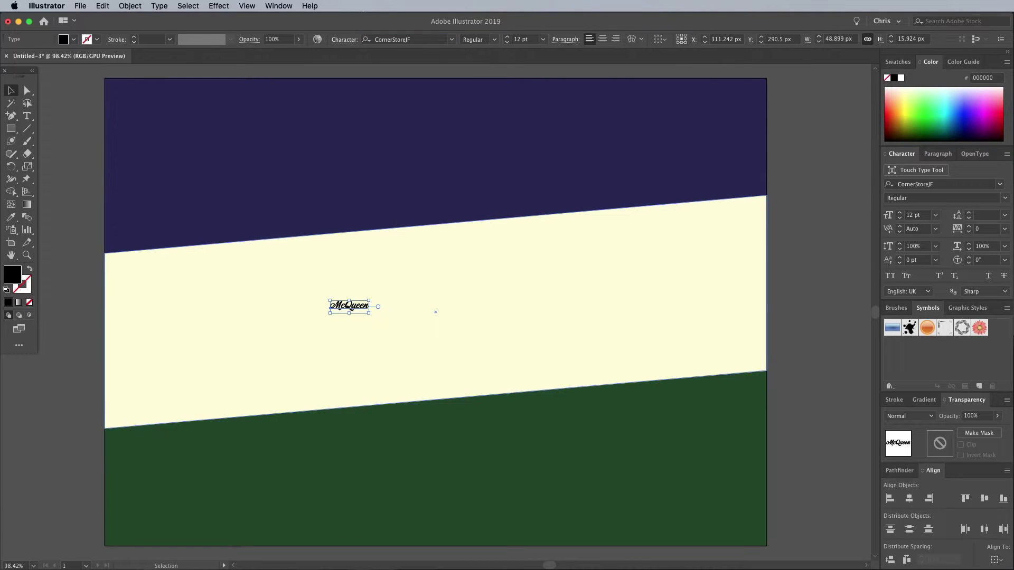
{"action": "mouse_move", "coordinate": [330, 300]}
{"action": "left_mouse_down"}
{"action": "mouse_move", "coordinate": [119, 196]}
{"action": "mouse_move", "coordinate": [111, 230]}
{"action": "left_mouse_up"}
{"action": "left_click_drag", "start_coordinate": [430, 294], "coordinate": [476, 301]}
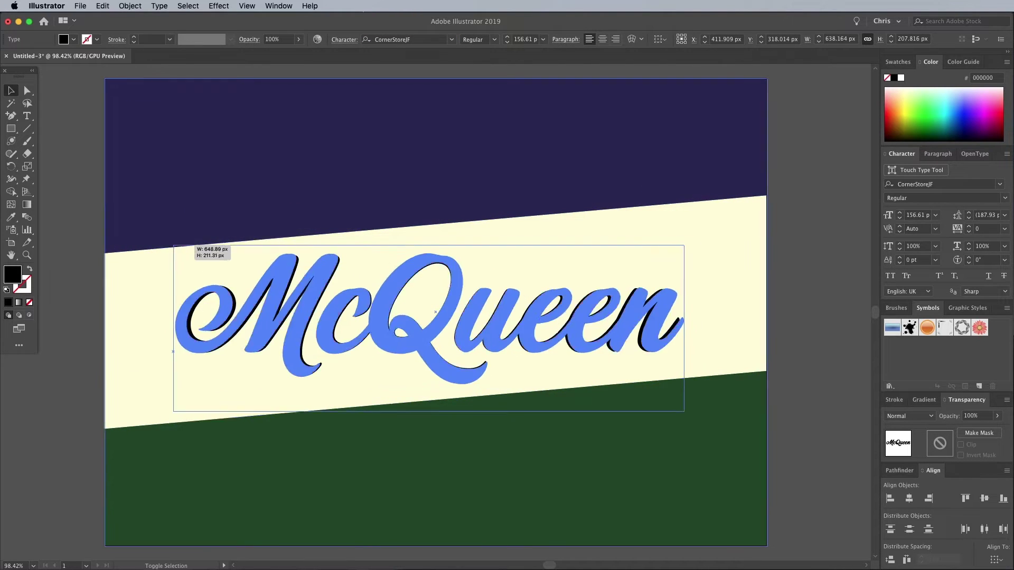
{"action": "left_click_drag", "start_coordinate": [207, 242], "coordinate": [150, 238]}
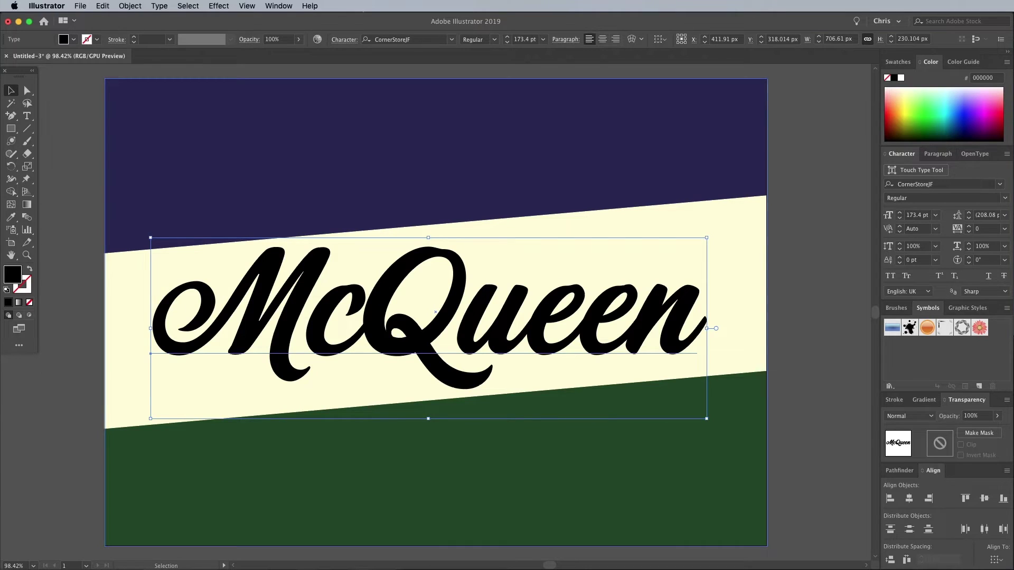
- Shear the McQueen text vertically by -5° to match the stripe
{"action": "left_click", "coordinate": [131, 5]}
{"action": "left_click", "coordinate": [267, 78]}
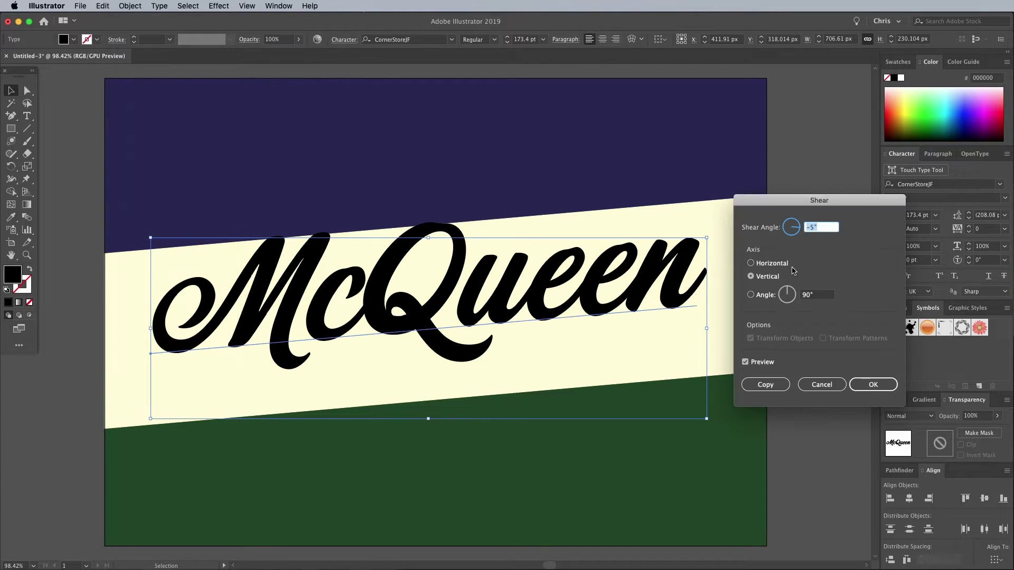
{"action": "left_click", "coordinate": [873, 384]}
- Centre McQueen horizontally and vertically on the background, then lower it slightly
{"action": "key", "text": "ctrl+a"}
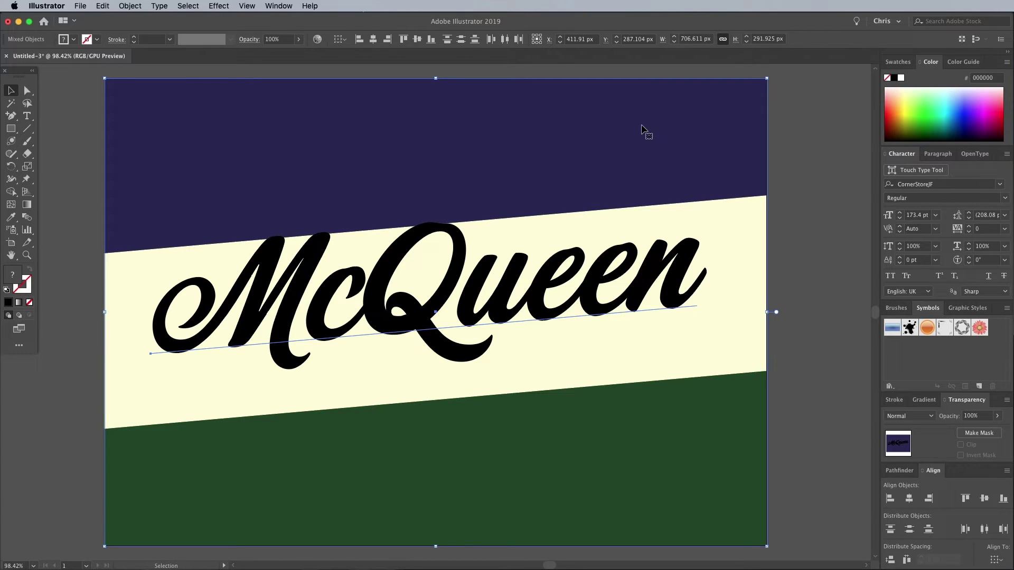
{"action": "left_click", "coordinate": [623, 135]}
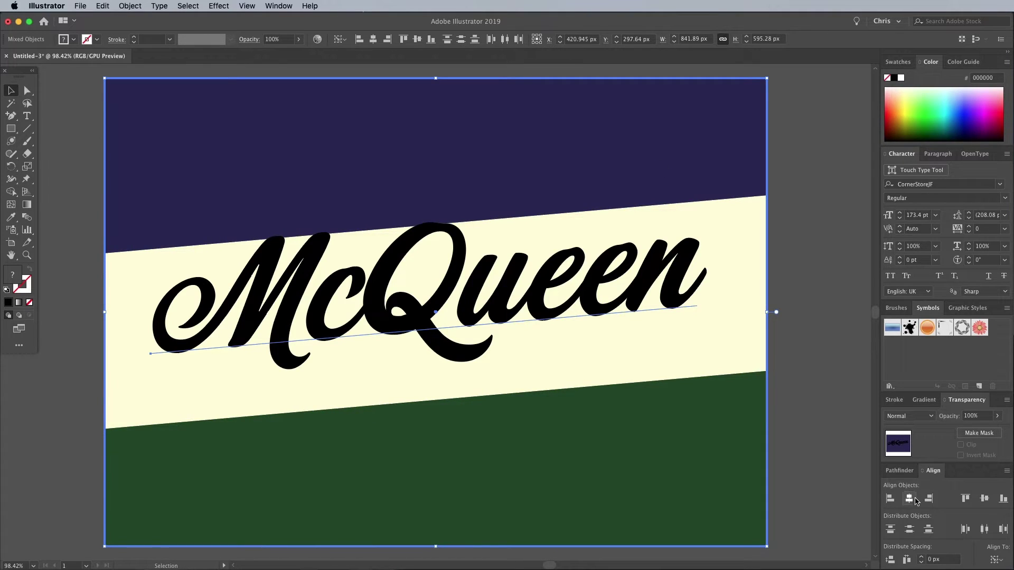
{"action": "left_click", "coordinate": [915, 499]}
{"action": "left_click", "coordinate": [984, 501]}
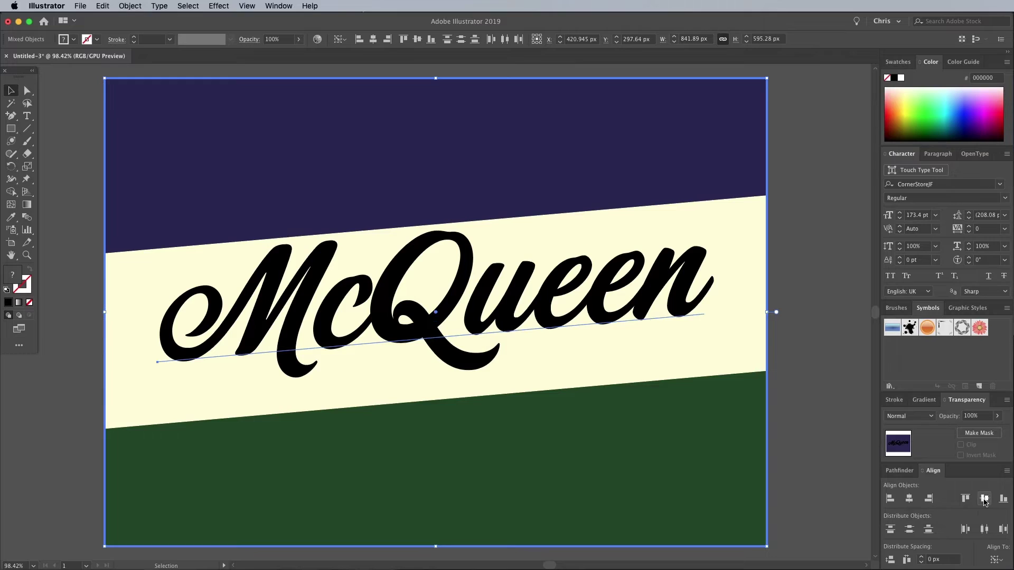
{"action": "left_click", "coordinate": [821, 333]}
{"action": "left_click_drag", "start_coordinate": [643, 305], "coordinate": [644, 314]}
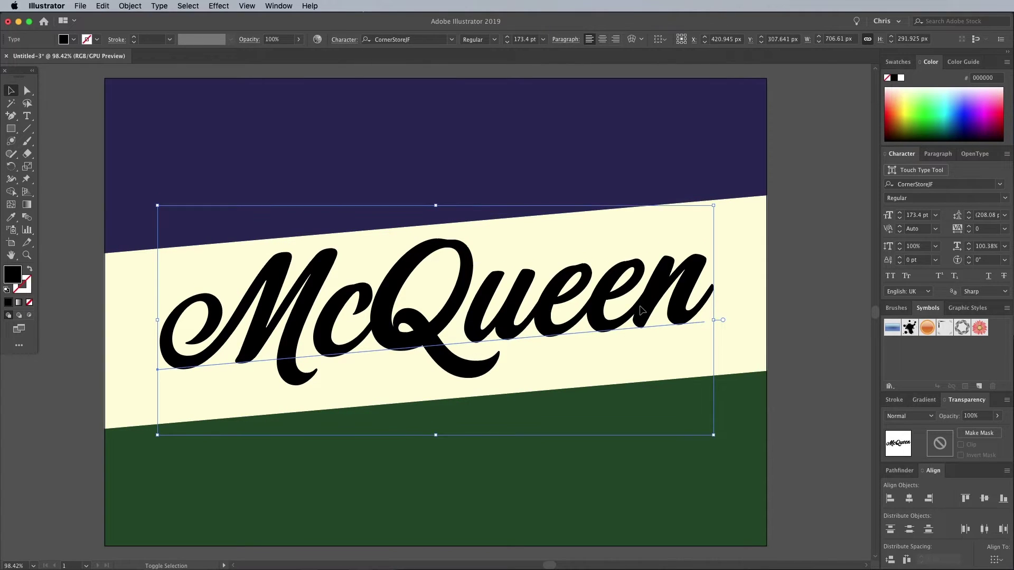
{"action": "left_click", "coordinate": [795, 301]}
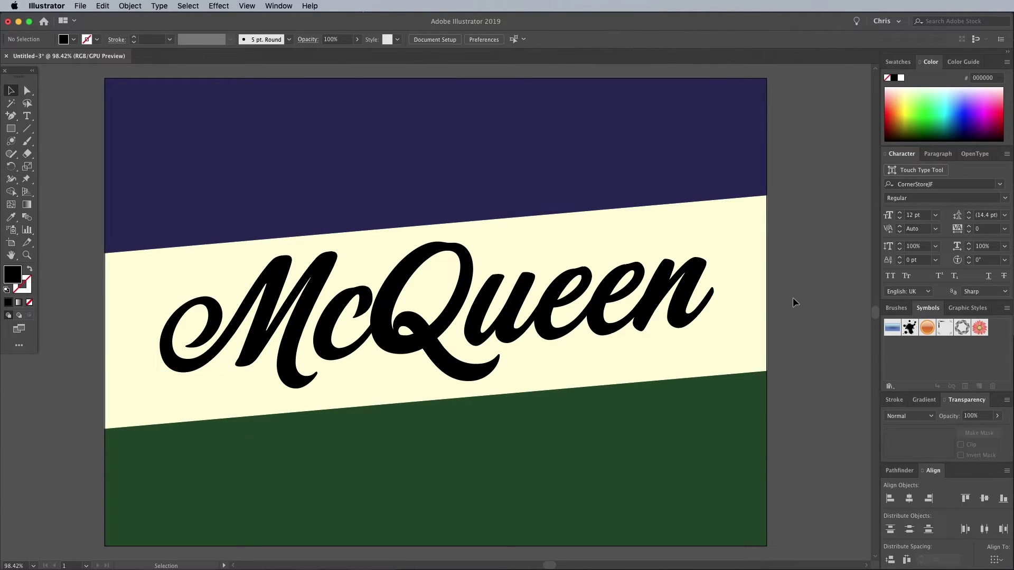
{"action": "left_click", "coordinate": [25, 115]}
- Type 'ALWAYS USE' in the navy area and set it in Brandon Grotesque Black
{"action": "left_click", "coordinate": [281, 150]}
{"action": "type", "text": "ALWAYS YOURS"}
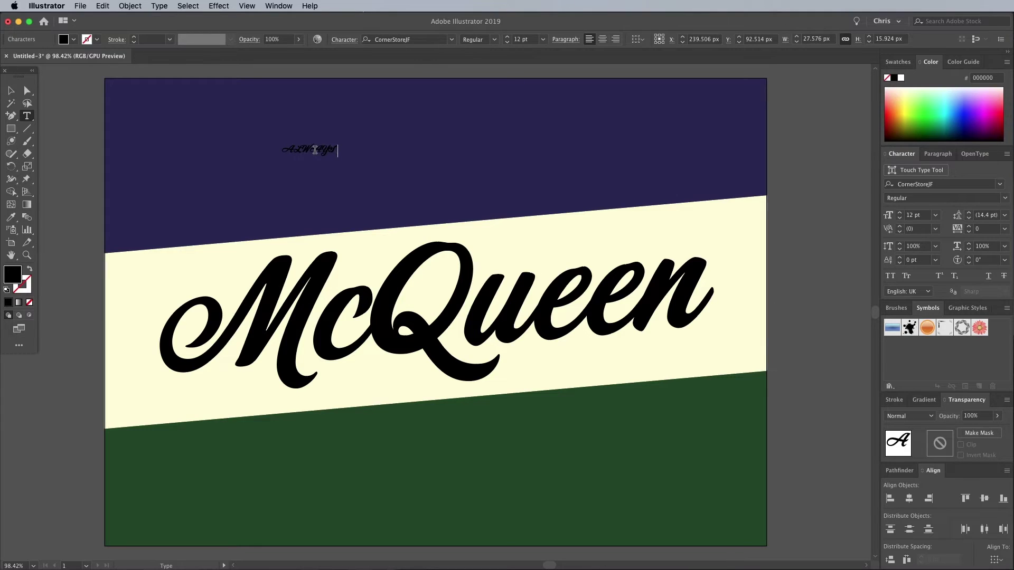
{"action": "key", "text": "super+a"}
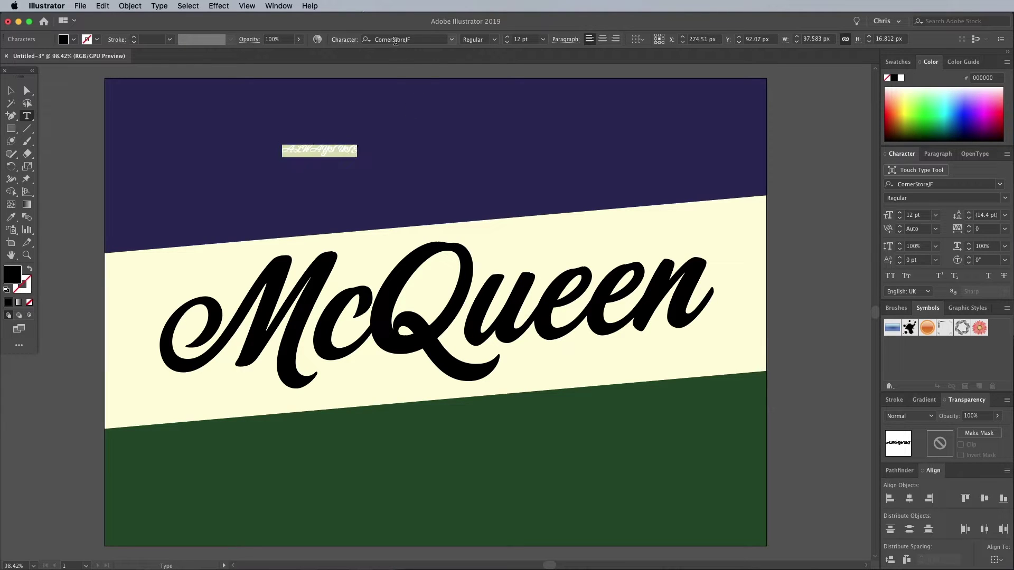
{"action": "left_click", "coordinate": [395, 40]}
{"action": "type", "text": "brandon"}
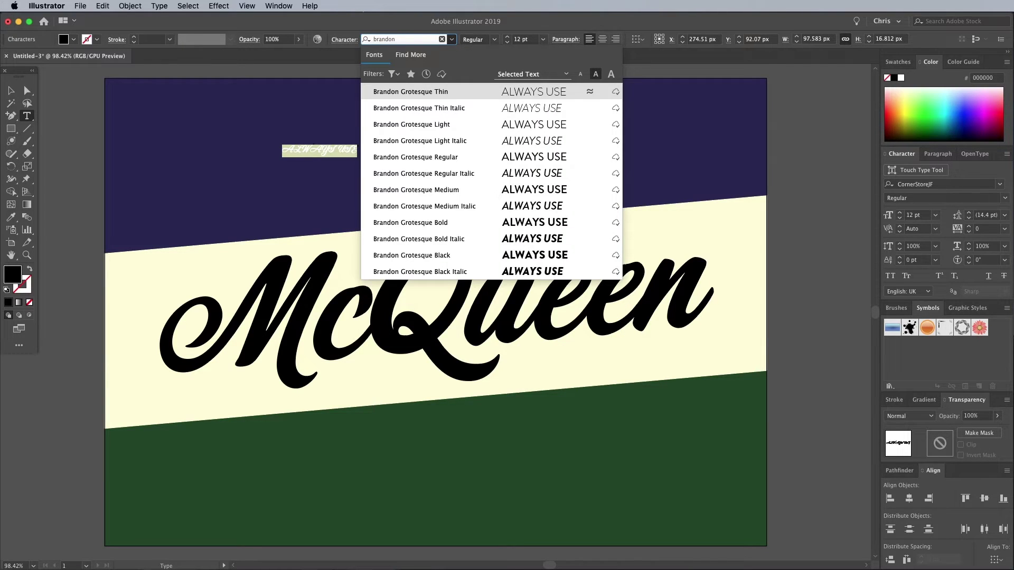
{"action": "key", "text": "Down"}
{"action": "key", "text": "Down"}
{"action": "key", "text": "Down"}
{"action": "key", "text": "Down"}
{"action": "key", "text": "Down"}
{"action": "key", "text": "Return"}
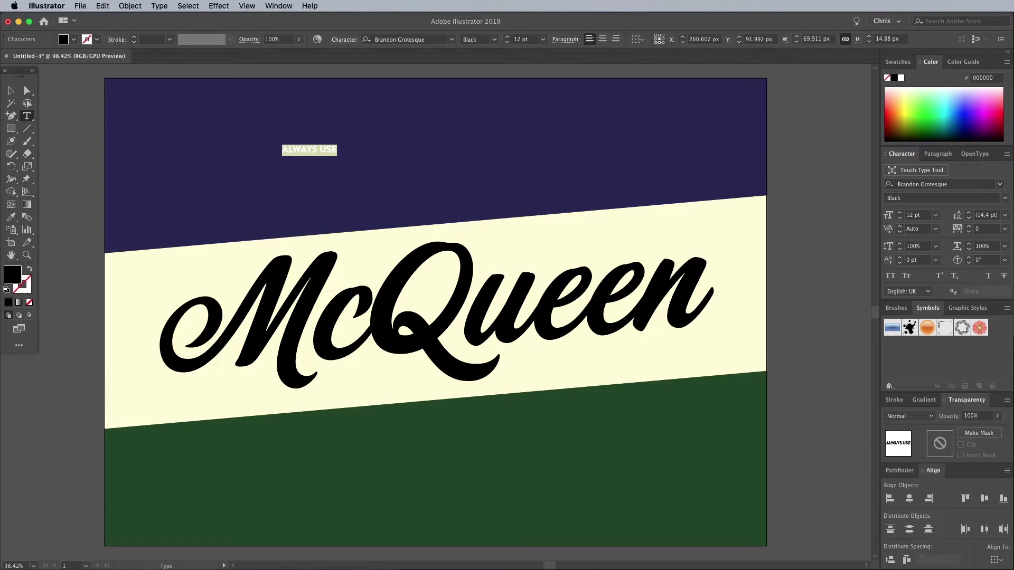
{"action": "key", "text": "Escape"}
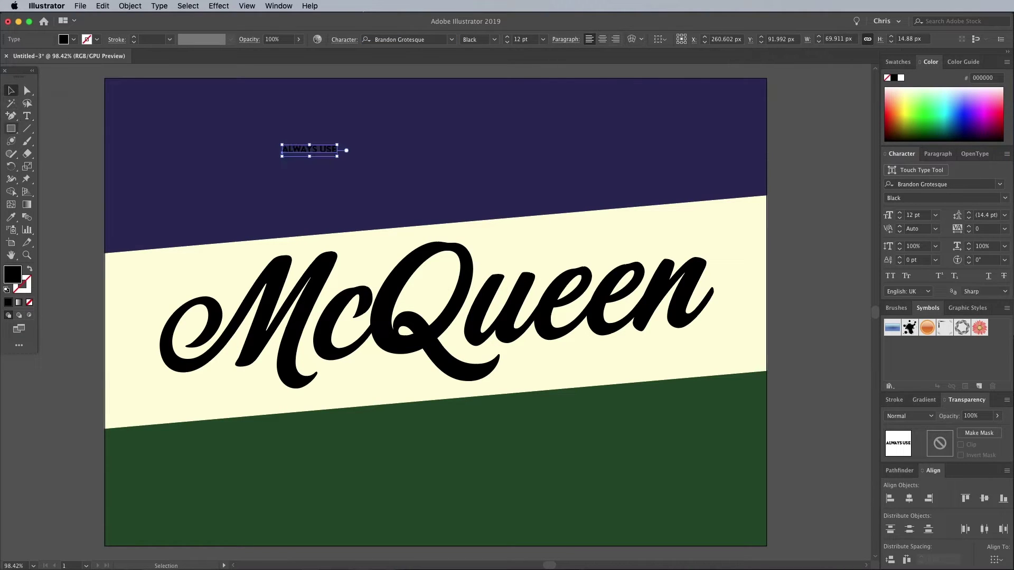
- Colour ALWAYS USE with the cream band's colour, enlarge it, and centre it horizontally
{"action": "left_click", "coordinate": [11, 217]}
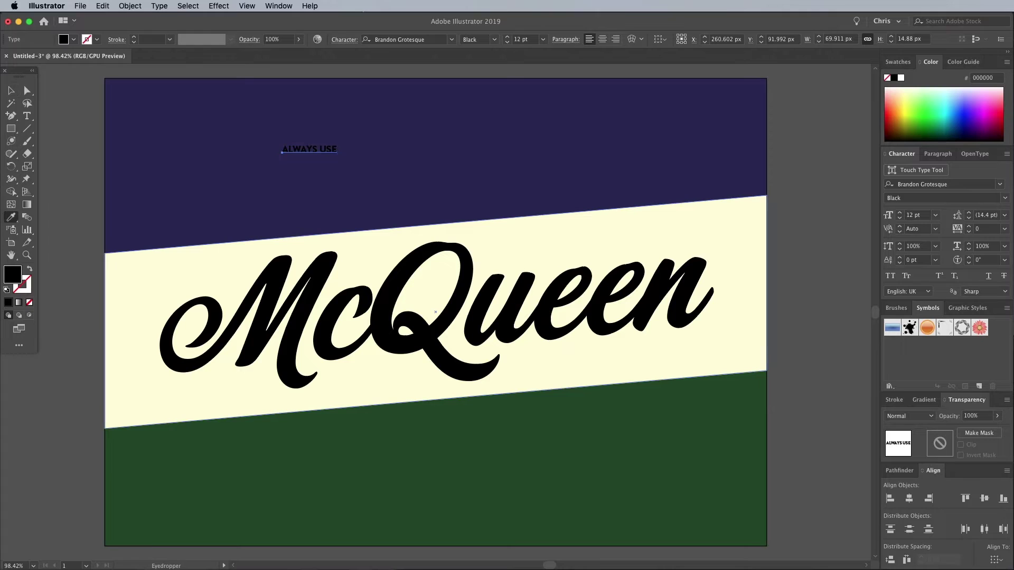
{"action": "left_click", "coordinate": [158, 258]}
{"action": "key", "text": "v"}
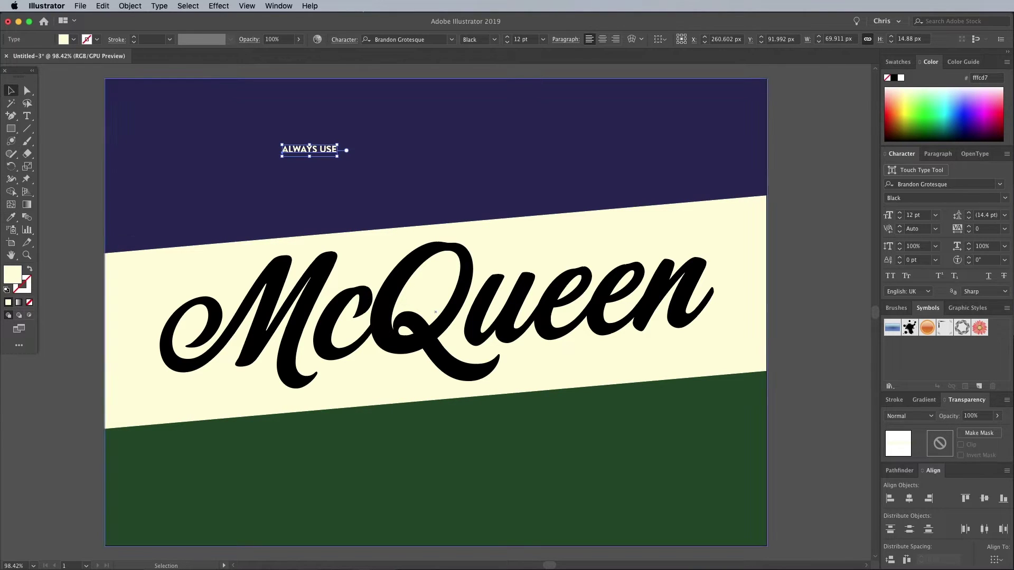
{"action": "left_click_drag", "start_coordinate": [338, 156], "coordinate": [491, 214]}
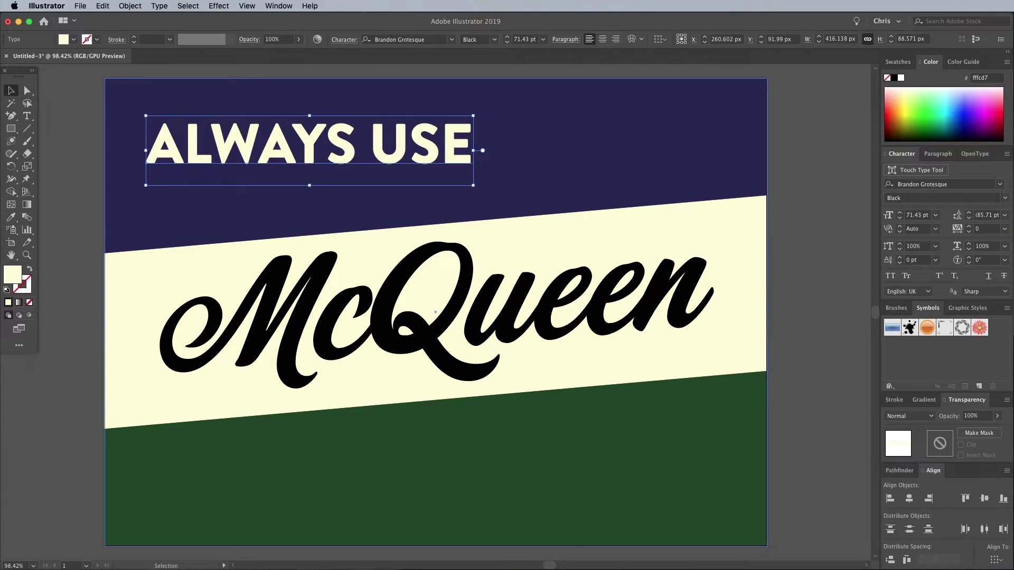
{"action": "key", "text": "super+a"}
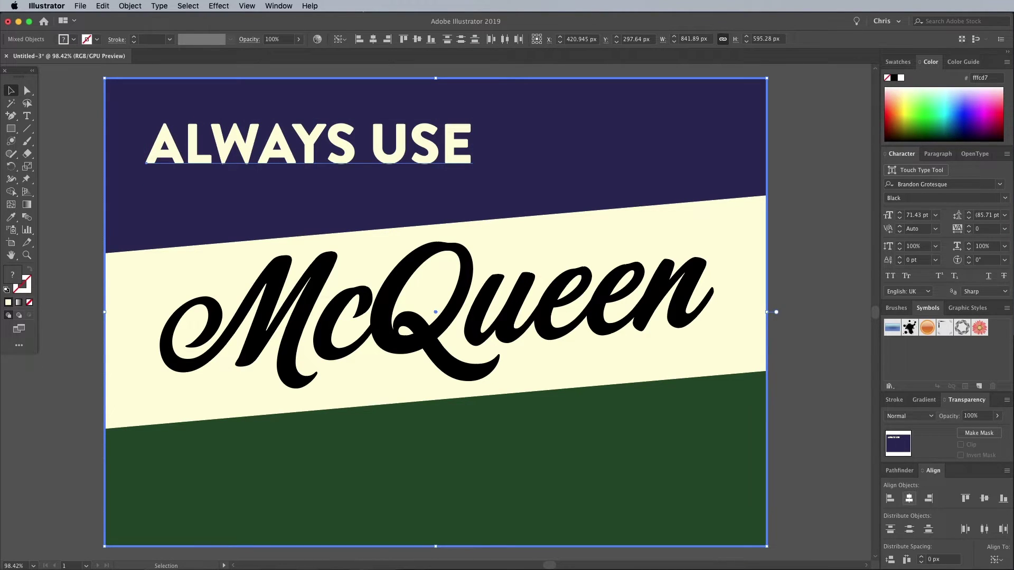
{"action": "left_click", "coordinate": [909, 499]}
- Copy the heading into the green band as 'MOTOR OIL' and centre it there
{"action": "key", "text": "super+shift+a"}
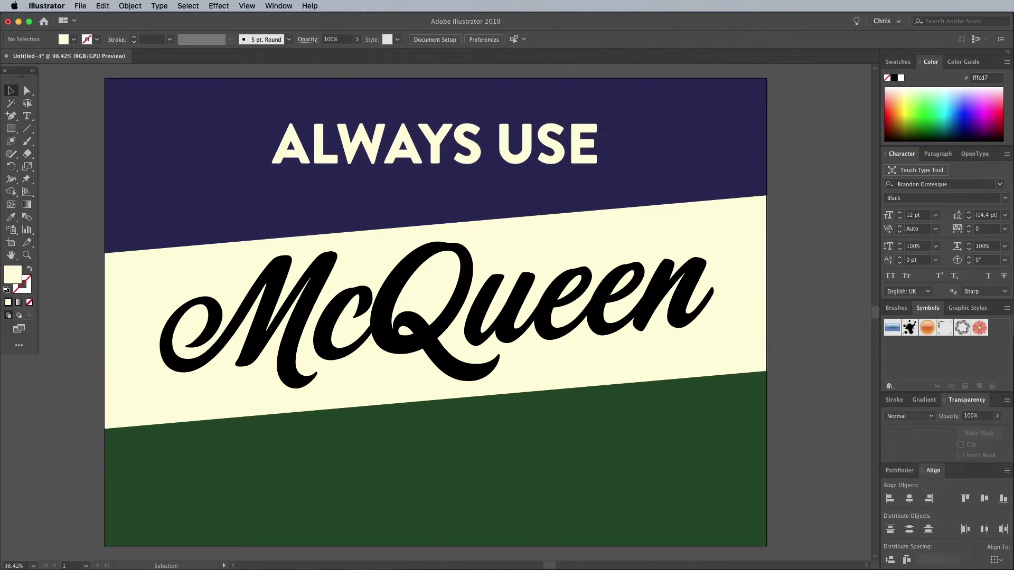
{"action": "left_click_drag", "start_coordinate": [527, 155], "coordinate": [527, 484]}
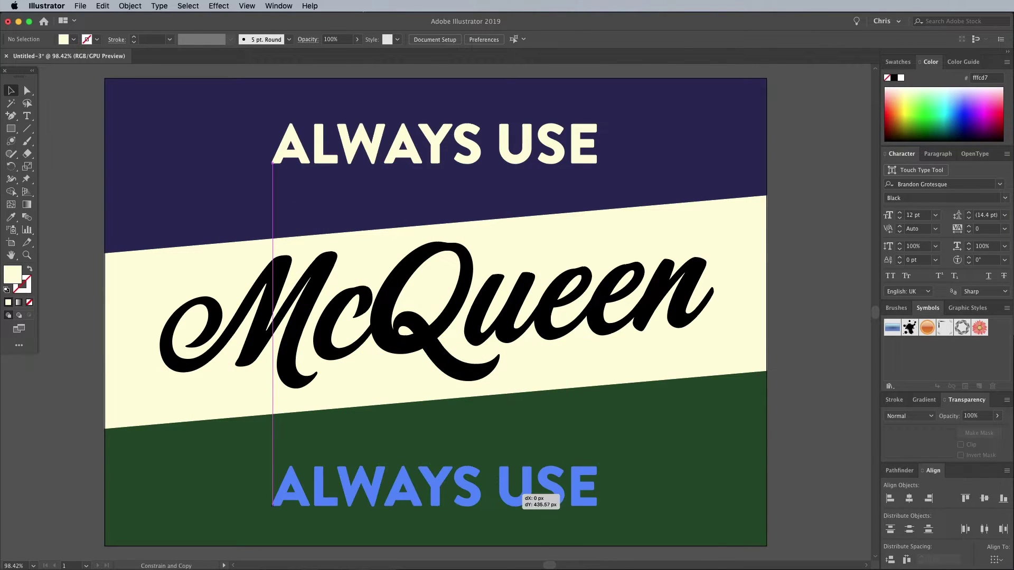
{"action": "key", "text": "Return"}
{"action": "key", "text": "super+a"}
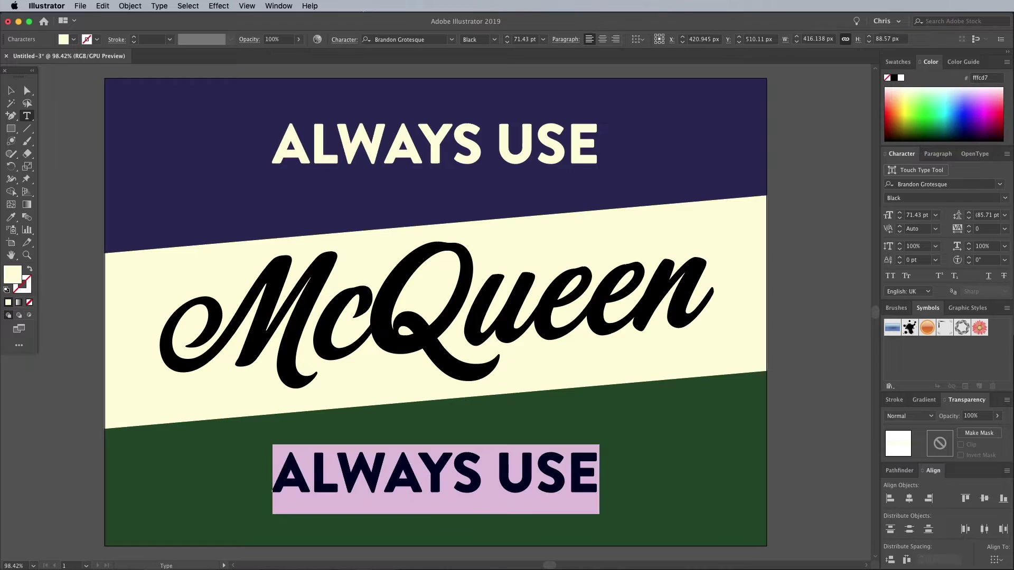
{"action": "type", "text": "MOTOR OIL"}
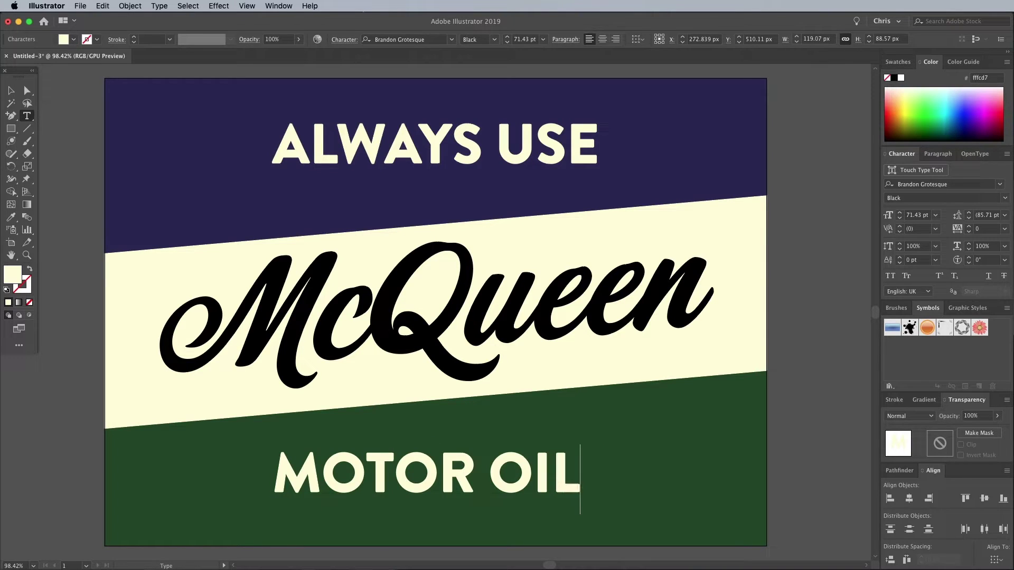
{"action": "key", "text": "Escape"}
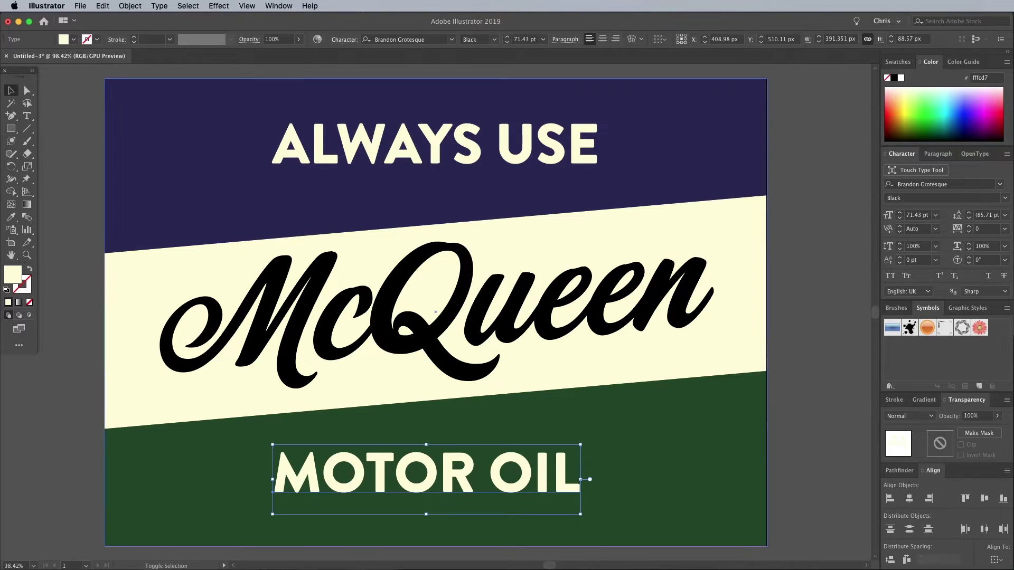
{"action": "left_click", "coordinate": [198, 523], "text": "shift"}
{"action": "left_click", "coordinate": [909, 498]}
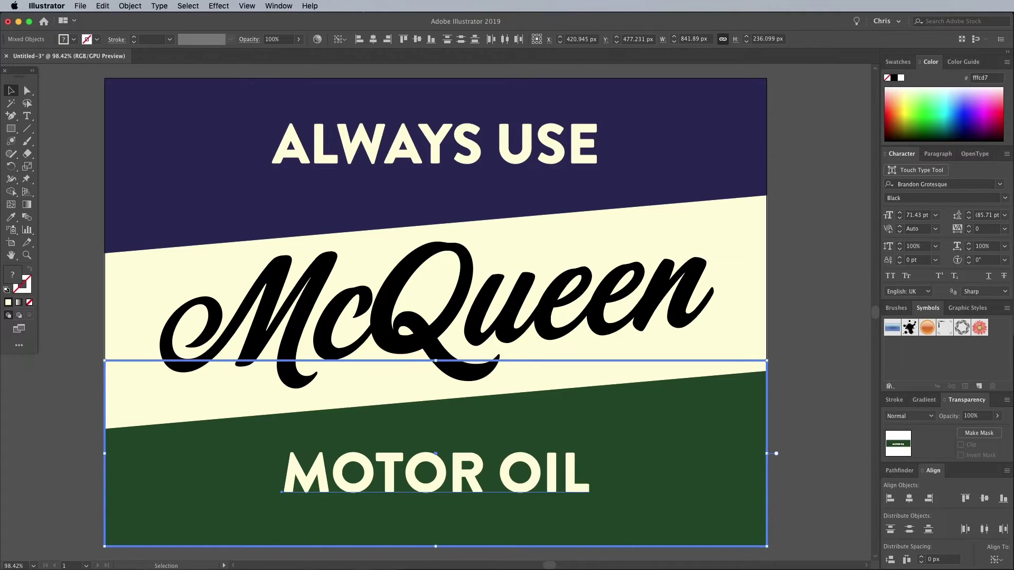
- Adjust the ALWAYS USE heading's vertical position within the navy band
{"action": "key", "text": "super+shift+a"}
{"action": "left_click", "coordinate": [435, 143]}
{"action": "left_click_drag", "start_coordinate": [435, 143], "coordinate": [434, 150]}
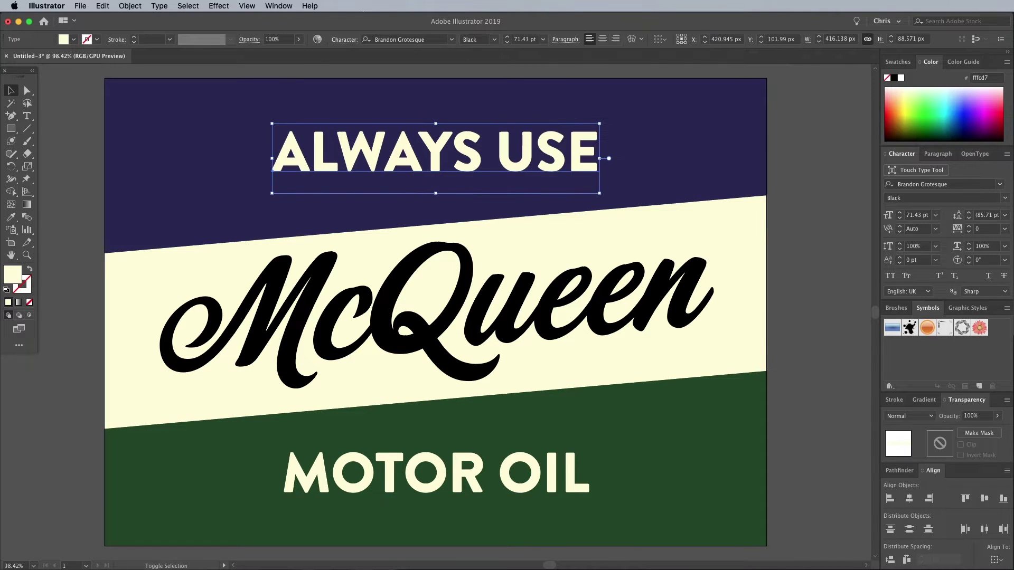
{"action": "key", "text": "Up"}
{"action": "key", "text": "Up"}
{"action": "key", "text": "Up"}
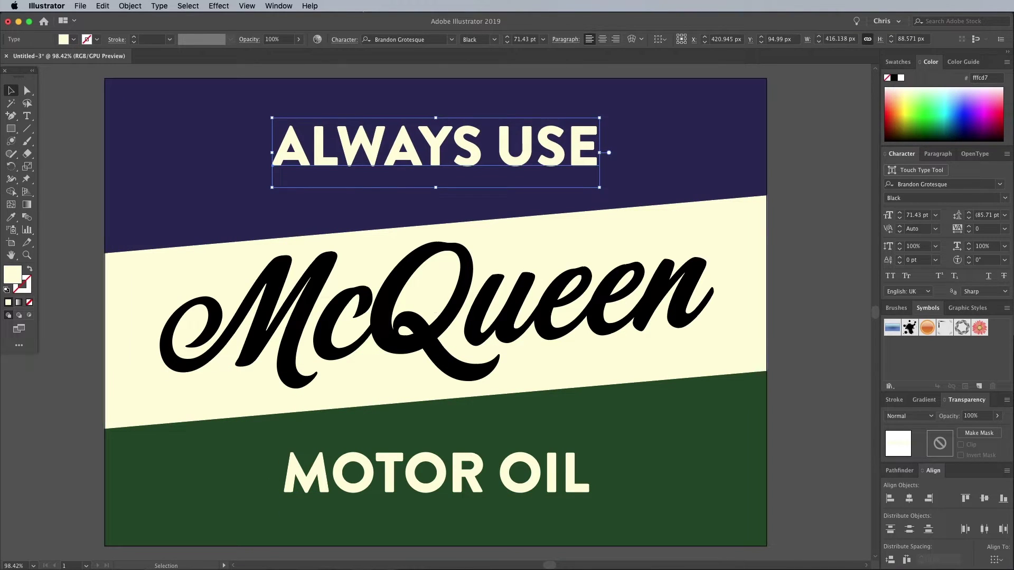
- Select all the sign artwork and hide Illustrator to reveal metal_01.jpg on the desktop
{"action": "key", "text": "super+shift+a"}
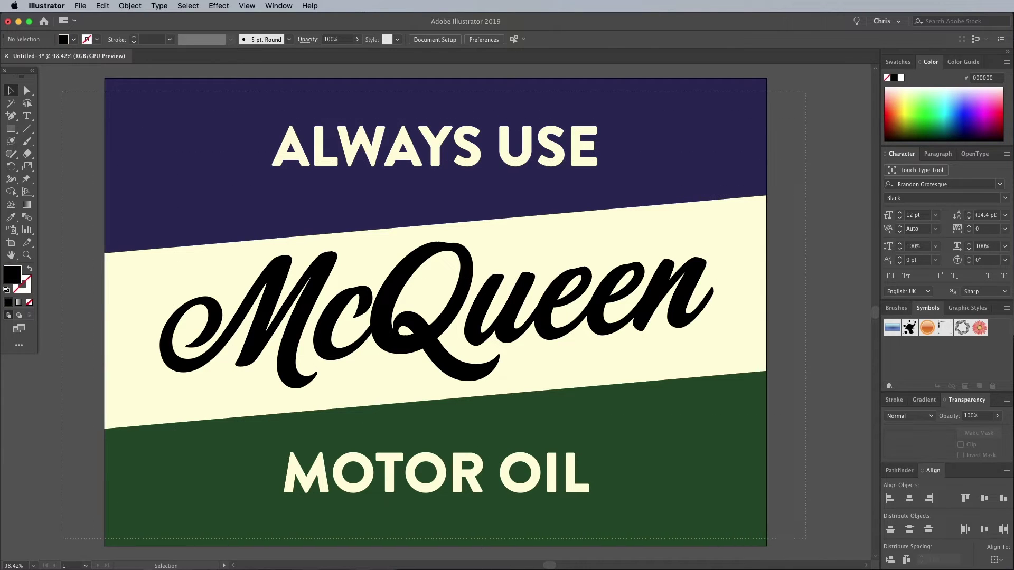
{"action": "key", "text": "ctrl+a"}
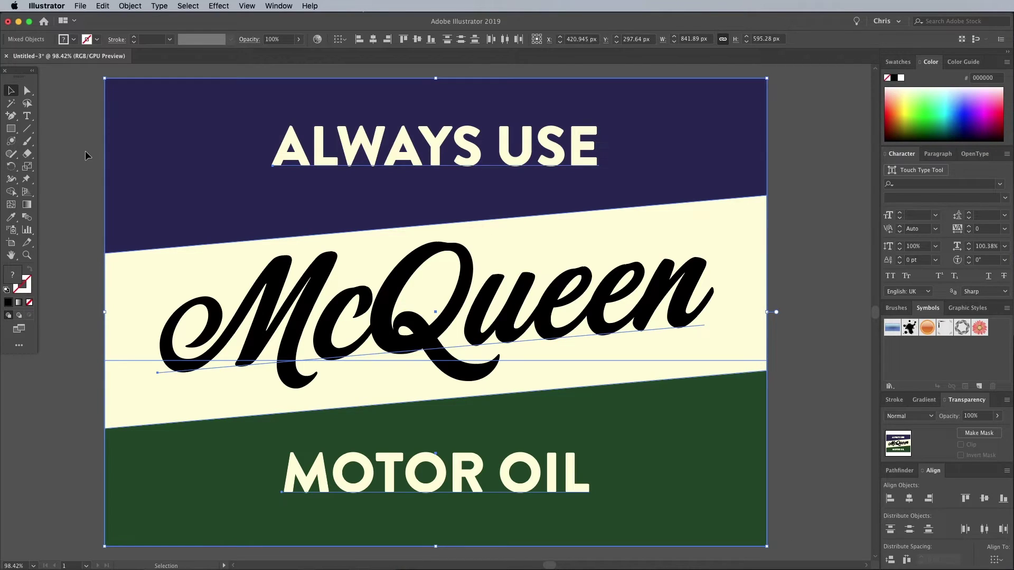
{"action": "key", "text": "F11"}
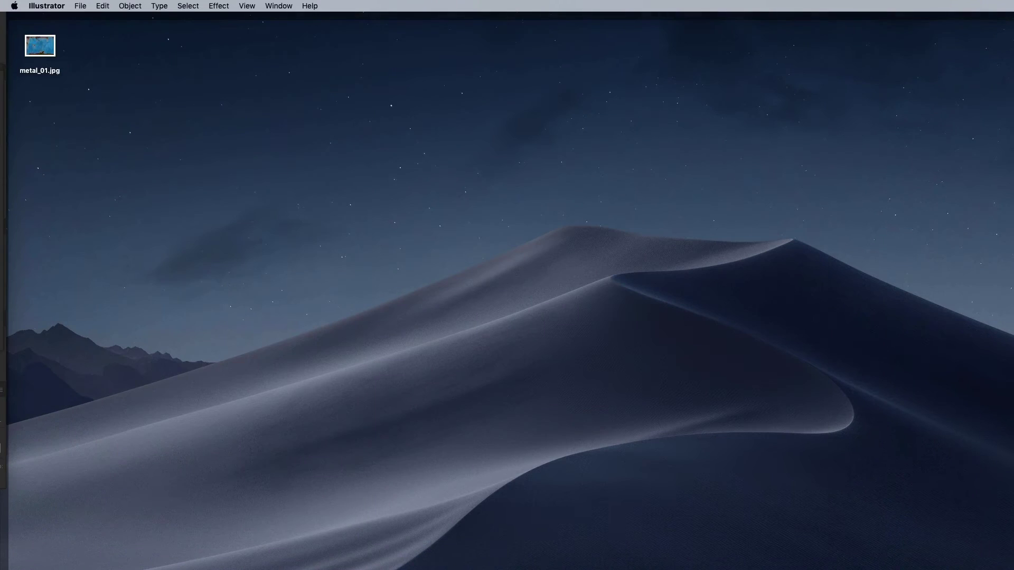
- Open metal_01.jpg, paste the sign as pixels, and scale it to fill the canvas
{"action": "double_click", "coordinate": [46, 52]}
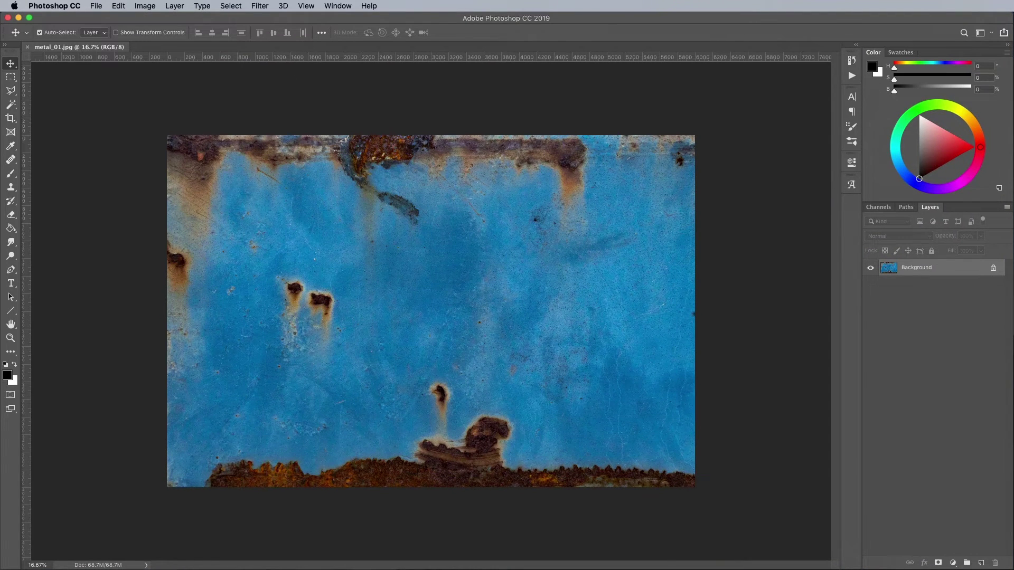
{"action": "key", "text": "super+v"}
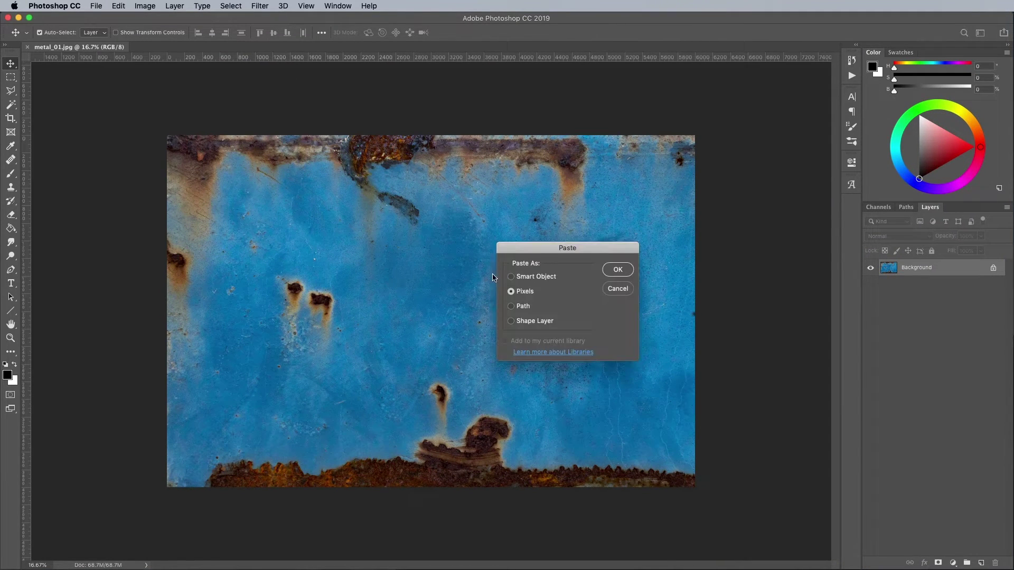
{"action": "left_click", "coordinate": [617, 271]}
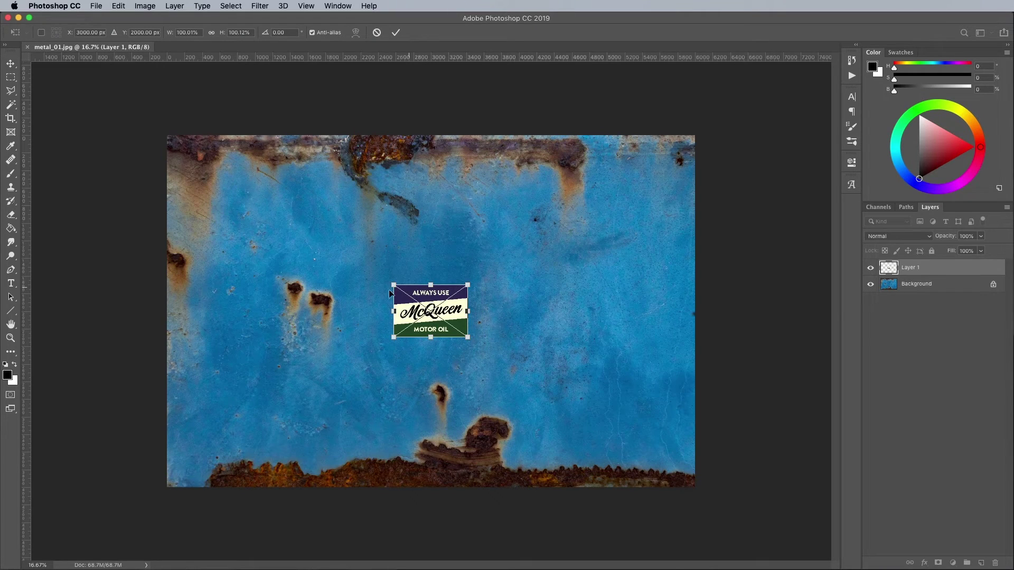
{"action": "key", "text": "super+t"}
{"action": "left_click_drag", "start_coordinate": [391, 283], "coordinate": [153, 139]}
{"action": "key", "text": "Return"}
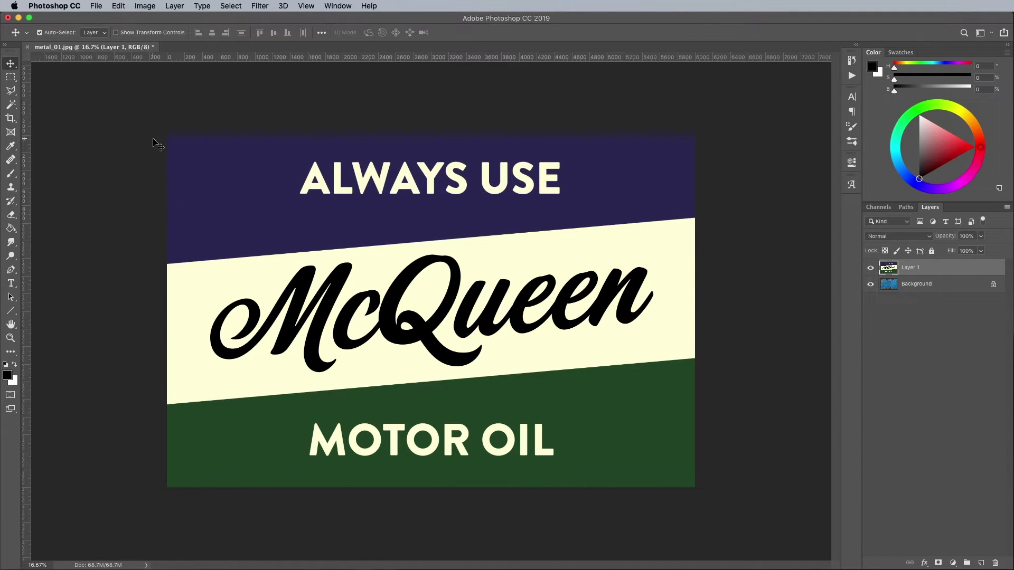
- Hide the sign layer, compare the Red, Green and Blue channels, and load Blue as a selection
{"action": "left_click", "coordinate": [871, 270]}
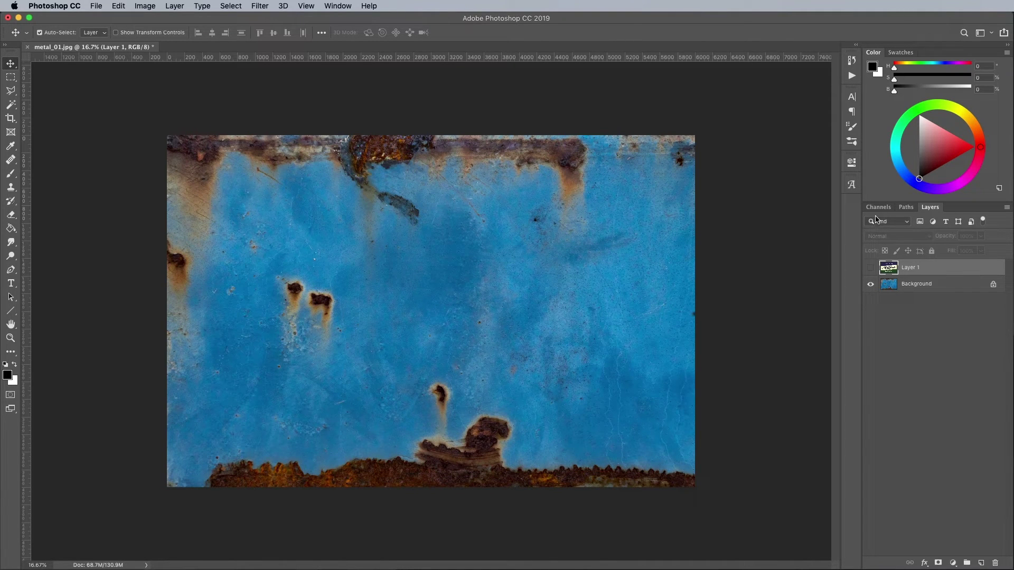
{"action": "left_click", "coordinate": [878, 208]}
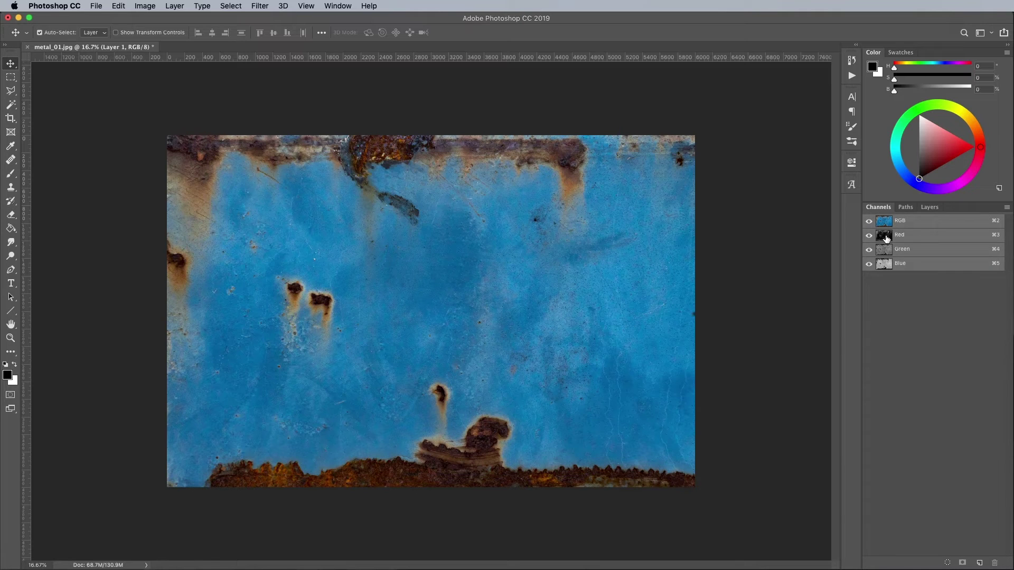
{"action": "left_click", "coordinate": [886, 236]}
{"action": "left_click", "coordinate": [886, 250]}
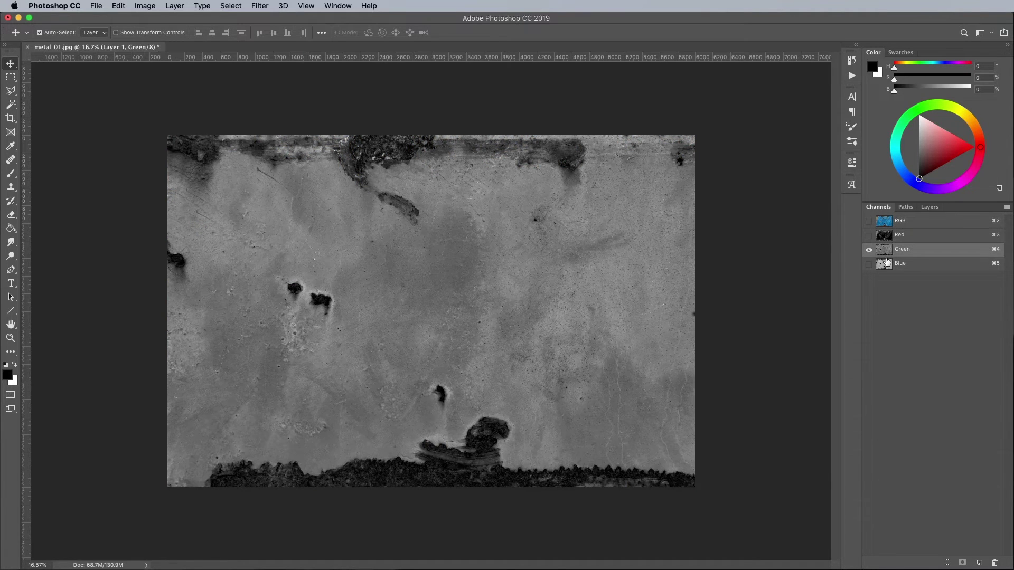
{"action": "left_click", "coordinate": [886, 264]}
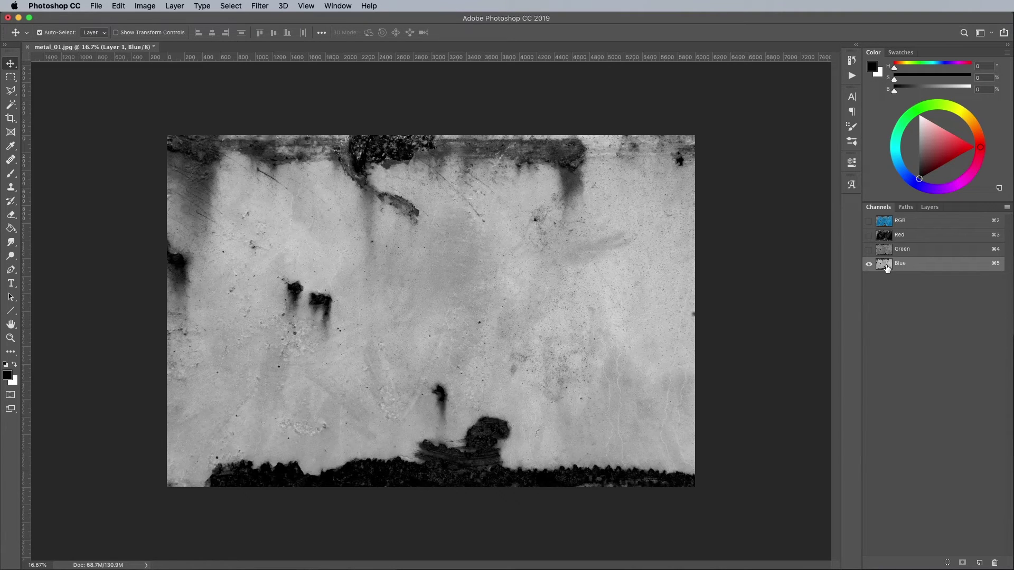
{"action": "left_click", "coordinate": [884, 264], "text": "ctrl"}
{"action": "left_click", "coordinate": [886, 222]}
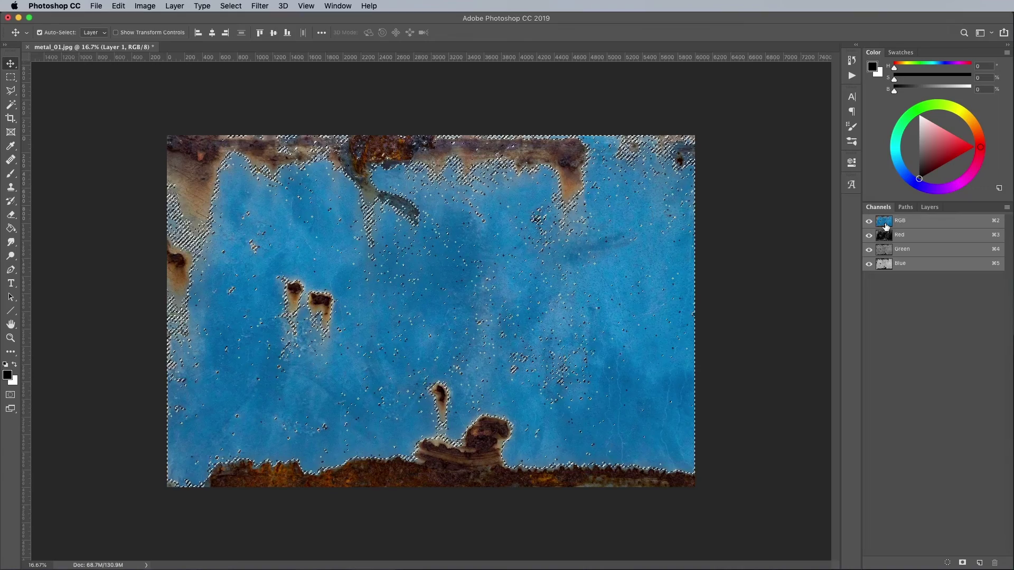
{"action": "left_click", "coordinate": [927, 208]}
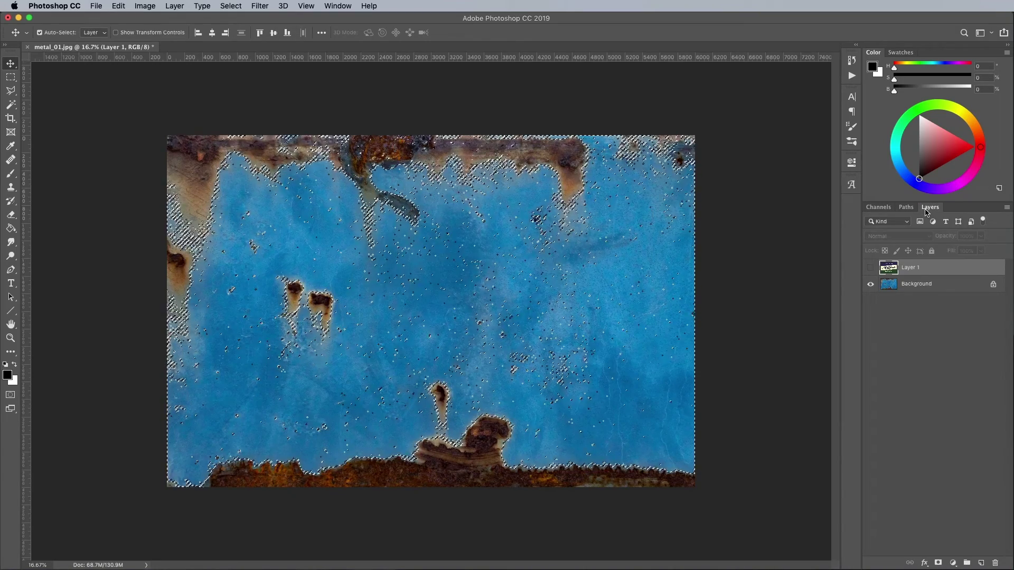
- Show the sign layer, add a layer mask from the rust selection, and zoom in
{"action": "left_click", "coordinate": [871, 269]}
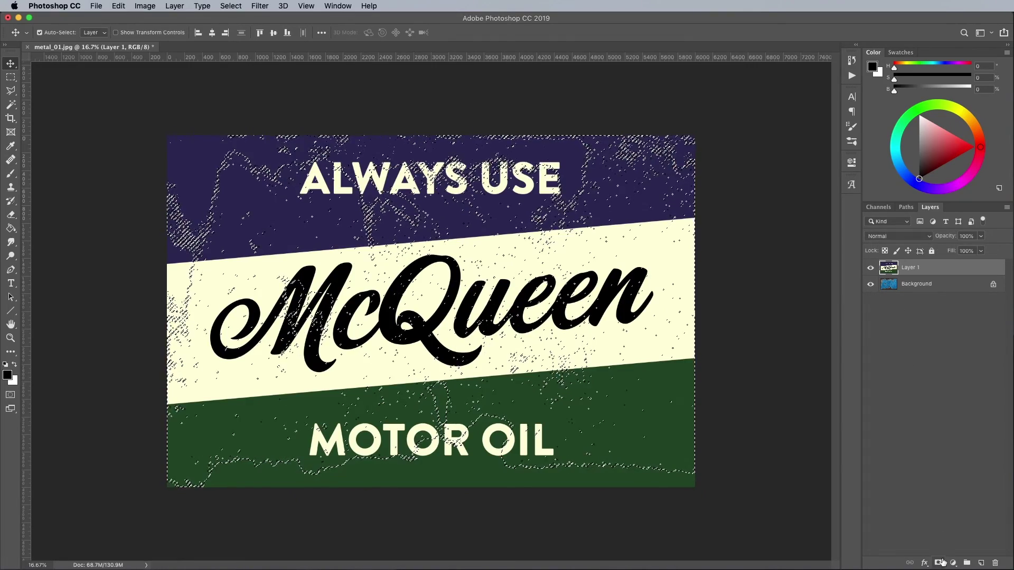
{"action": "left_click", "coordinate": [939, 562]}
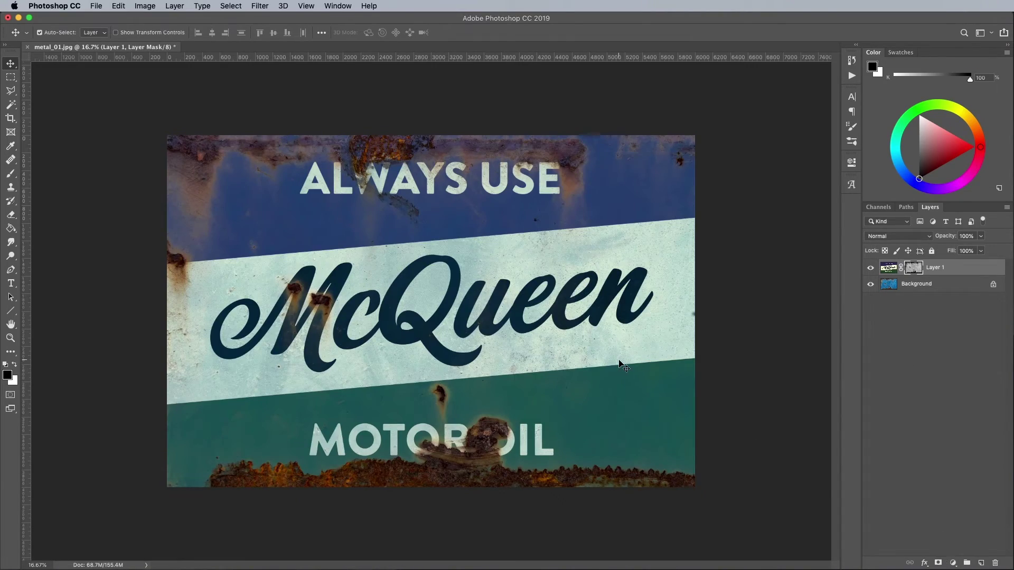
{"action": "key", "text": "super+plus"}
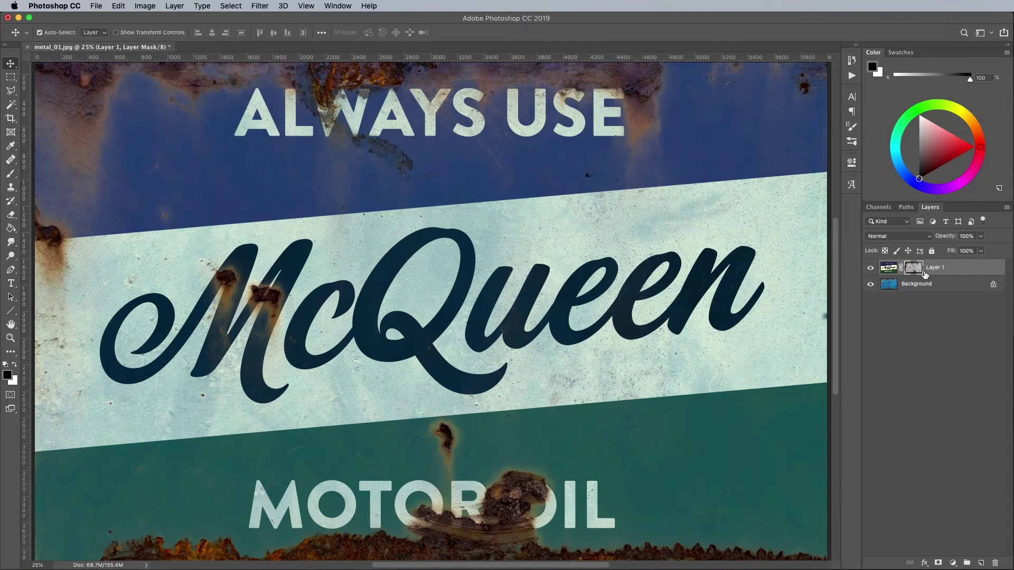
- Apply Levels to the mask with black input 8 and white input 215
{"action": "key", "text": "super+l"}
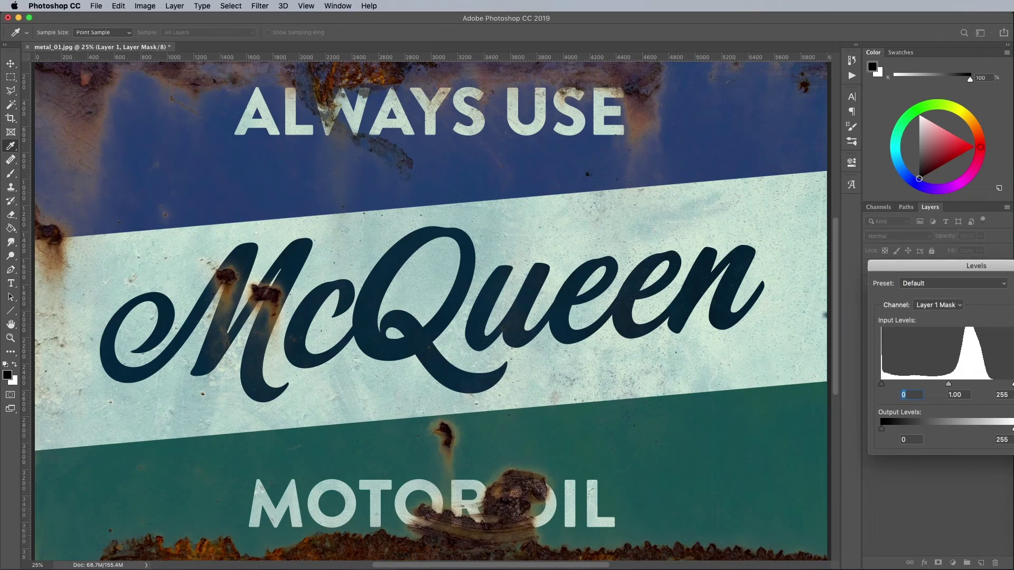
{"action": "left_click_drag", "start_coordinate": [976, 265], "coordinate": [585, 220]}
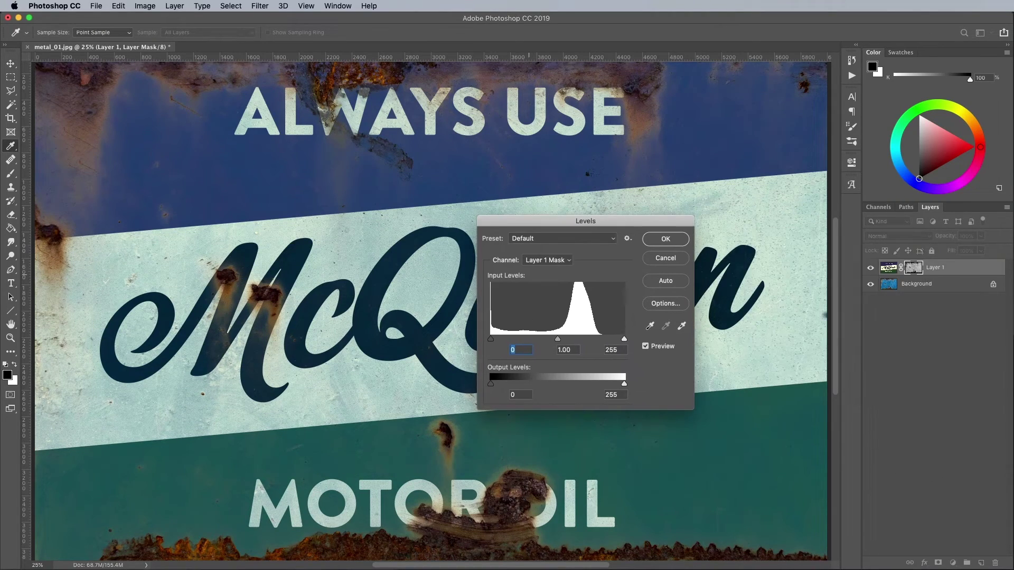
{"action": "left_click_drag", "start_coordinate": [491, 339], "coordinate": [496, 339]}
{"action": "left_click_drag", "start_coordinate": [625, 339], "coordinate": [504, 339]}
{"action": "key", "text": "Return"}
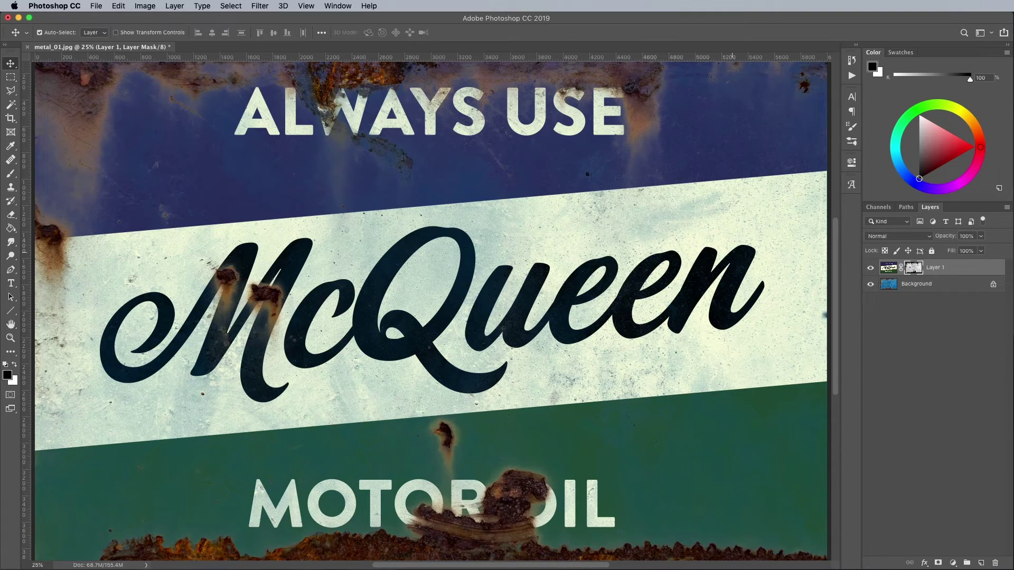
- With the sign hidden, add a Hue/Saturation layer over Background lowering Cyans saturation, then reshow the sign
{"action": "left_click", "coordinate": [871, 268]}
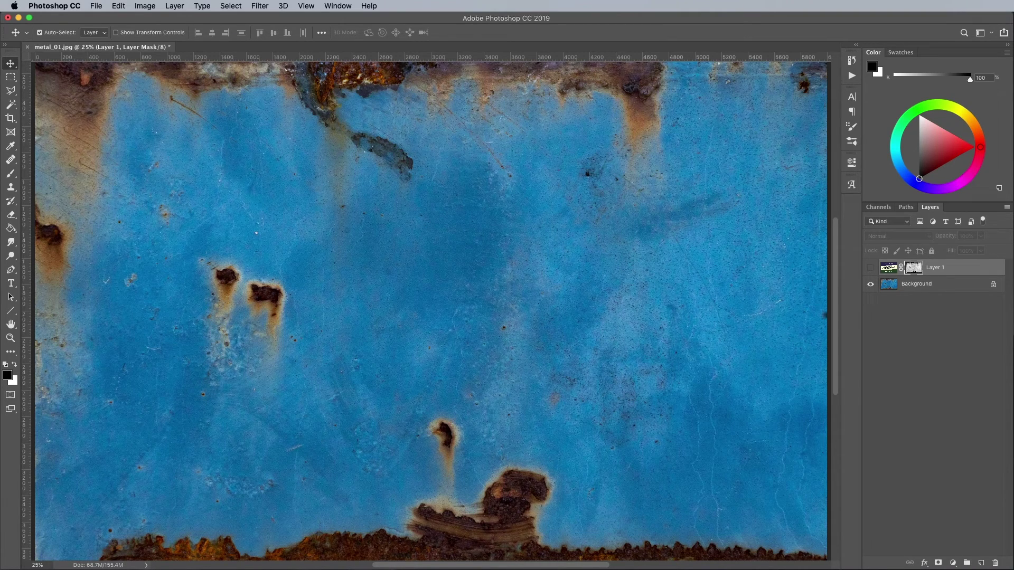
{"action": "key", "text": "alt+bracketleft"}
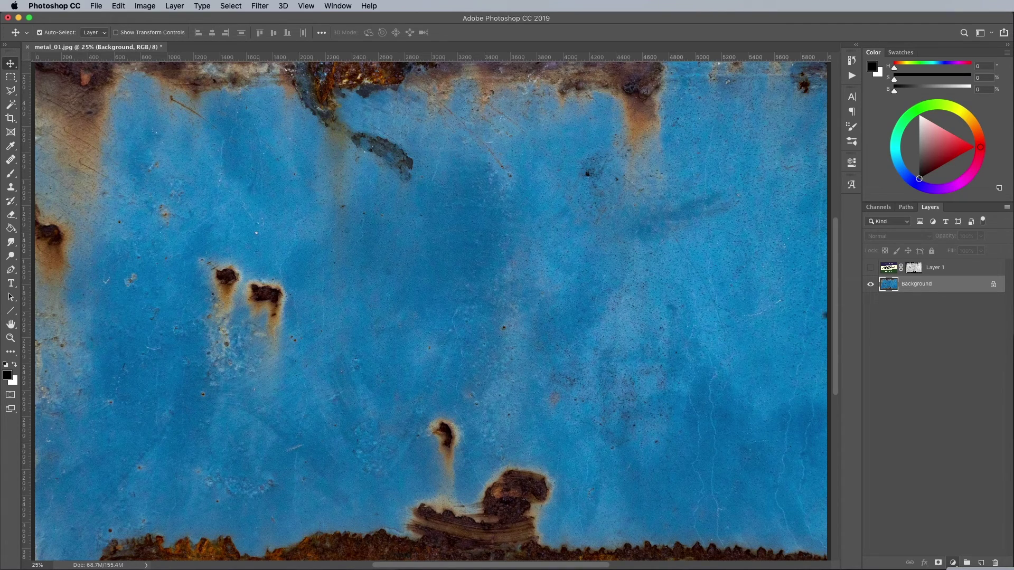
{"action": "left_click", "coordinate": [952, 562]}
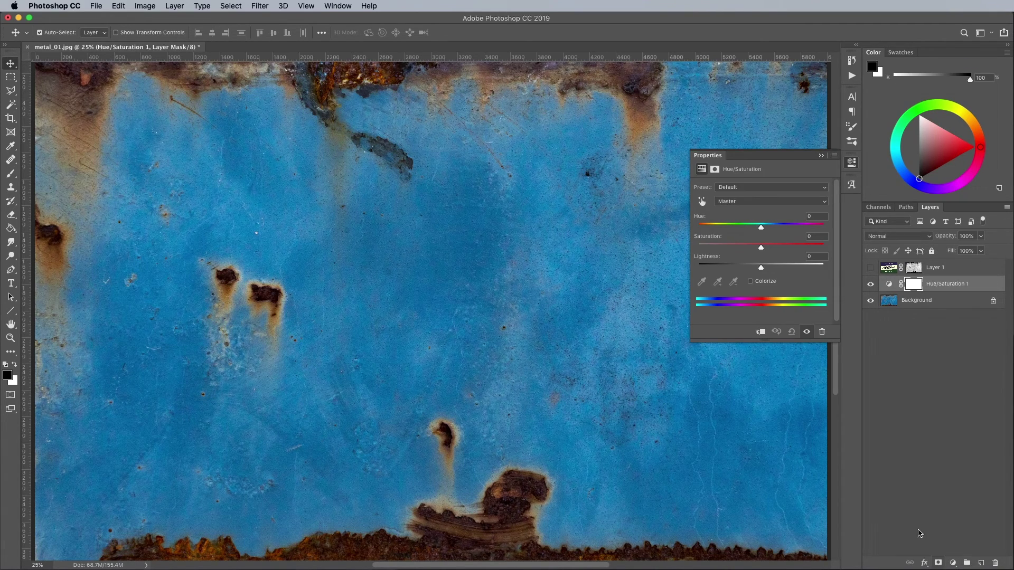
{"action": "left_click", "coordinate": [701, 201]}
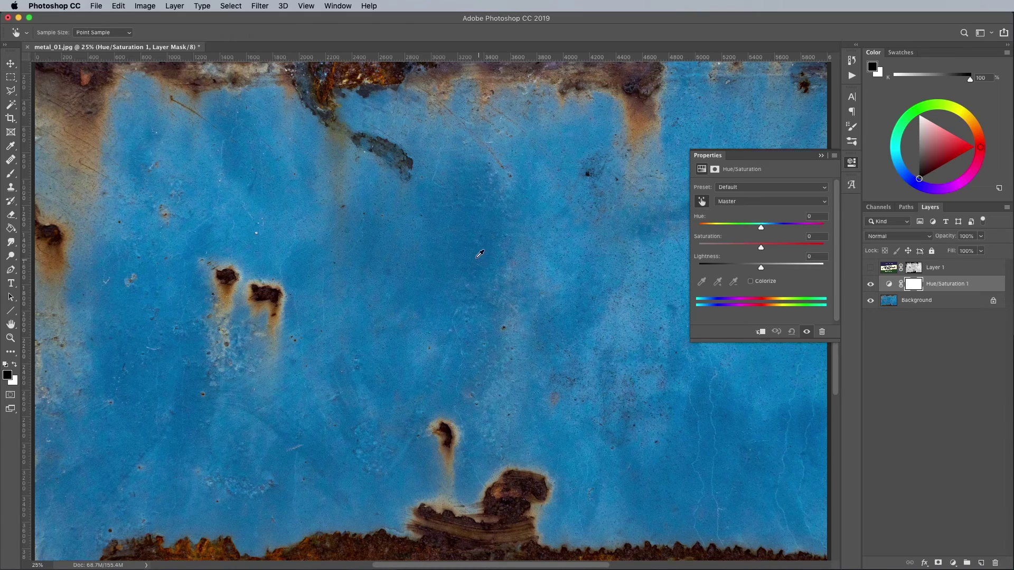
{"action": "mouse_move", "coordinate": [480, 254]}
{"action": "left_mouse_down"}
{"action": "mouse_move", "coordinate": [412, 263]}
{"action": "mouse_move", "coordinate": [421, 252]}
{"action": "left_mouse_up"}
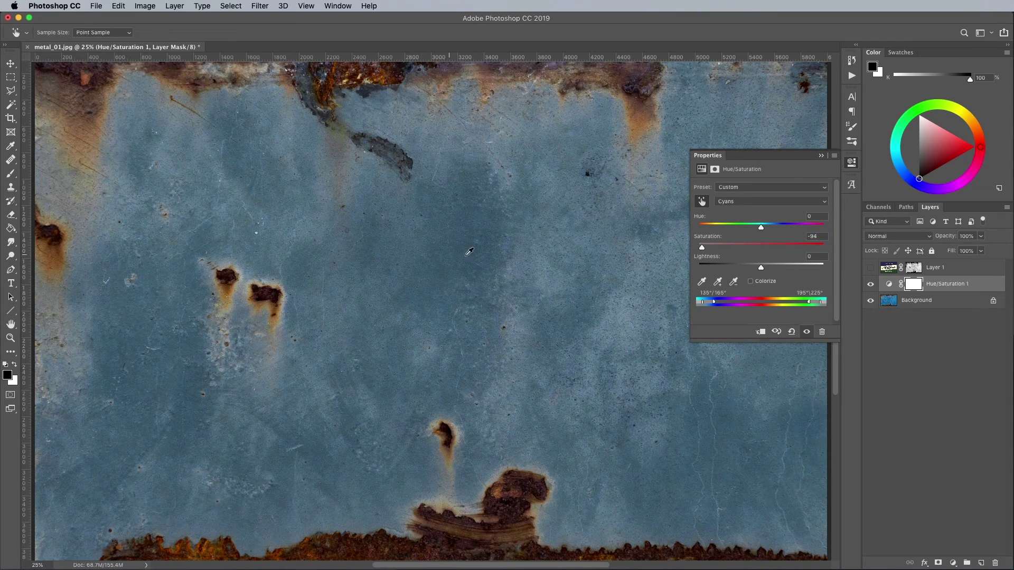
{"action": "left_click", "coordinate": [871, 268]}
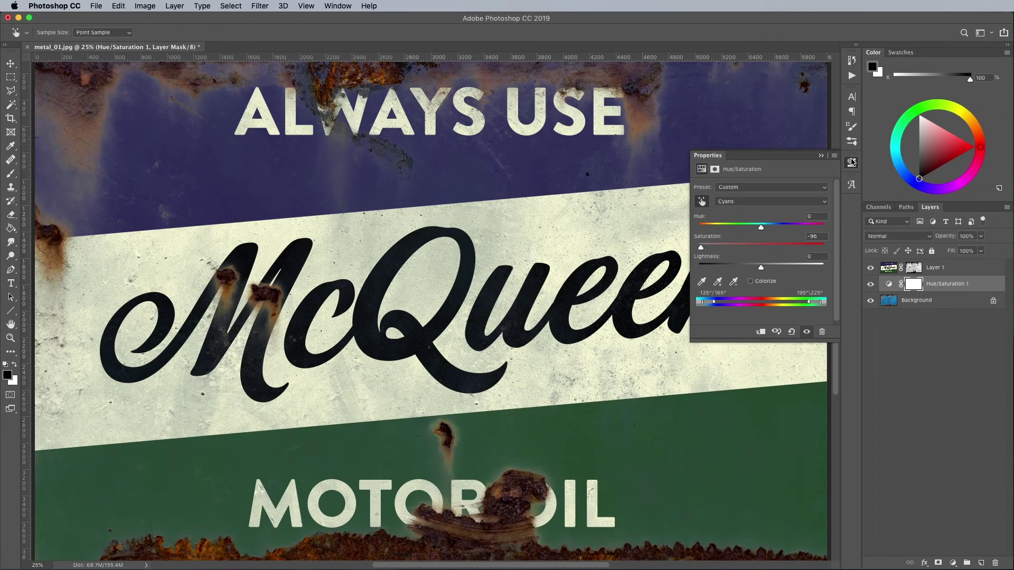
{"action": "left_click", "coordinate": [849, 163]}
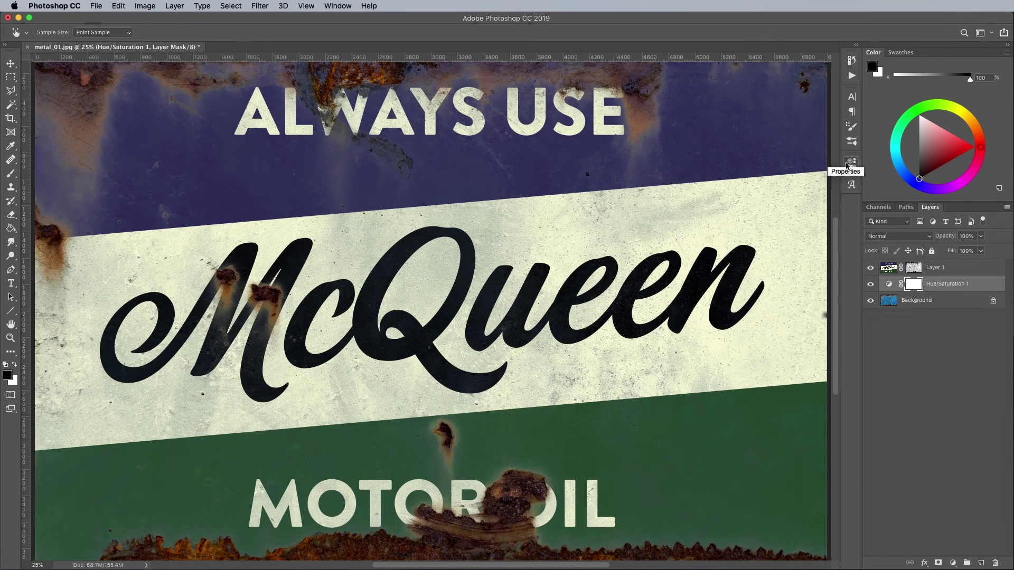